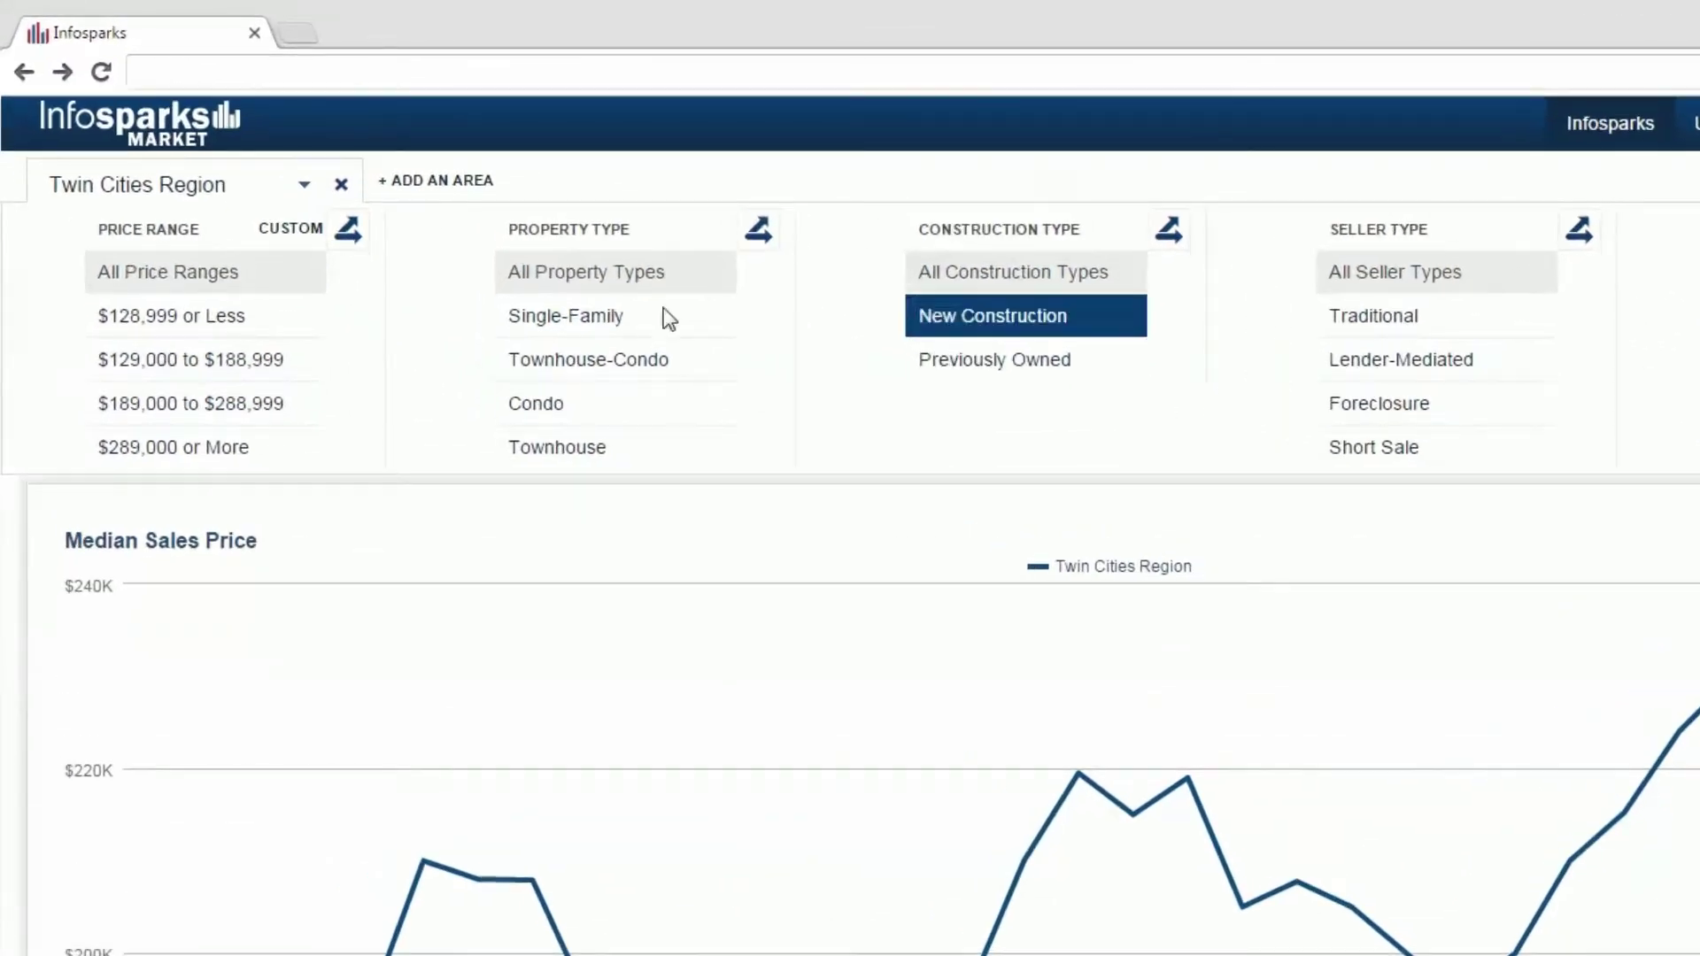
- Search 'Battle' and switch the charted area to Battle Creek - Highwood
{"action": "left_click", "coordinate": [317, 183]}
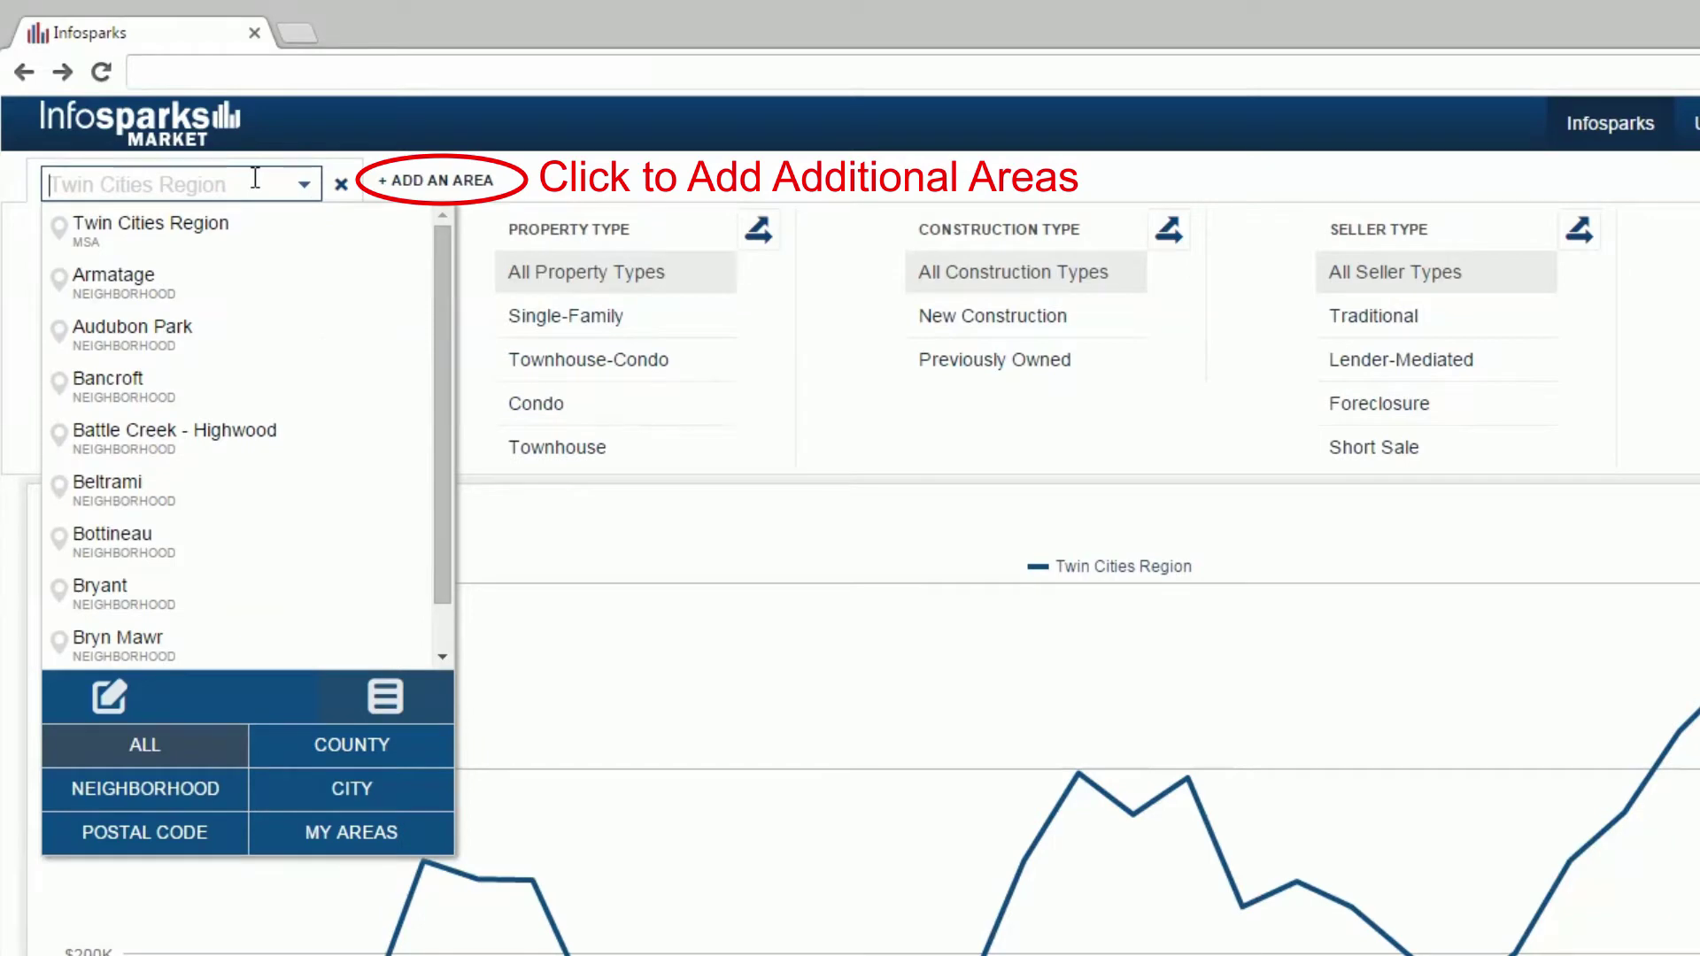
{"action": "type", "text": "Battle"}
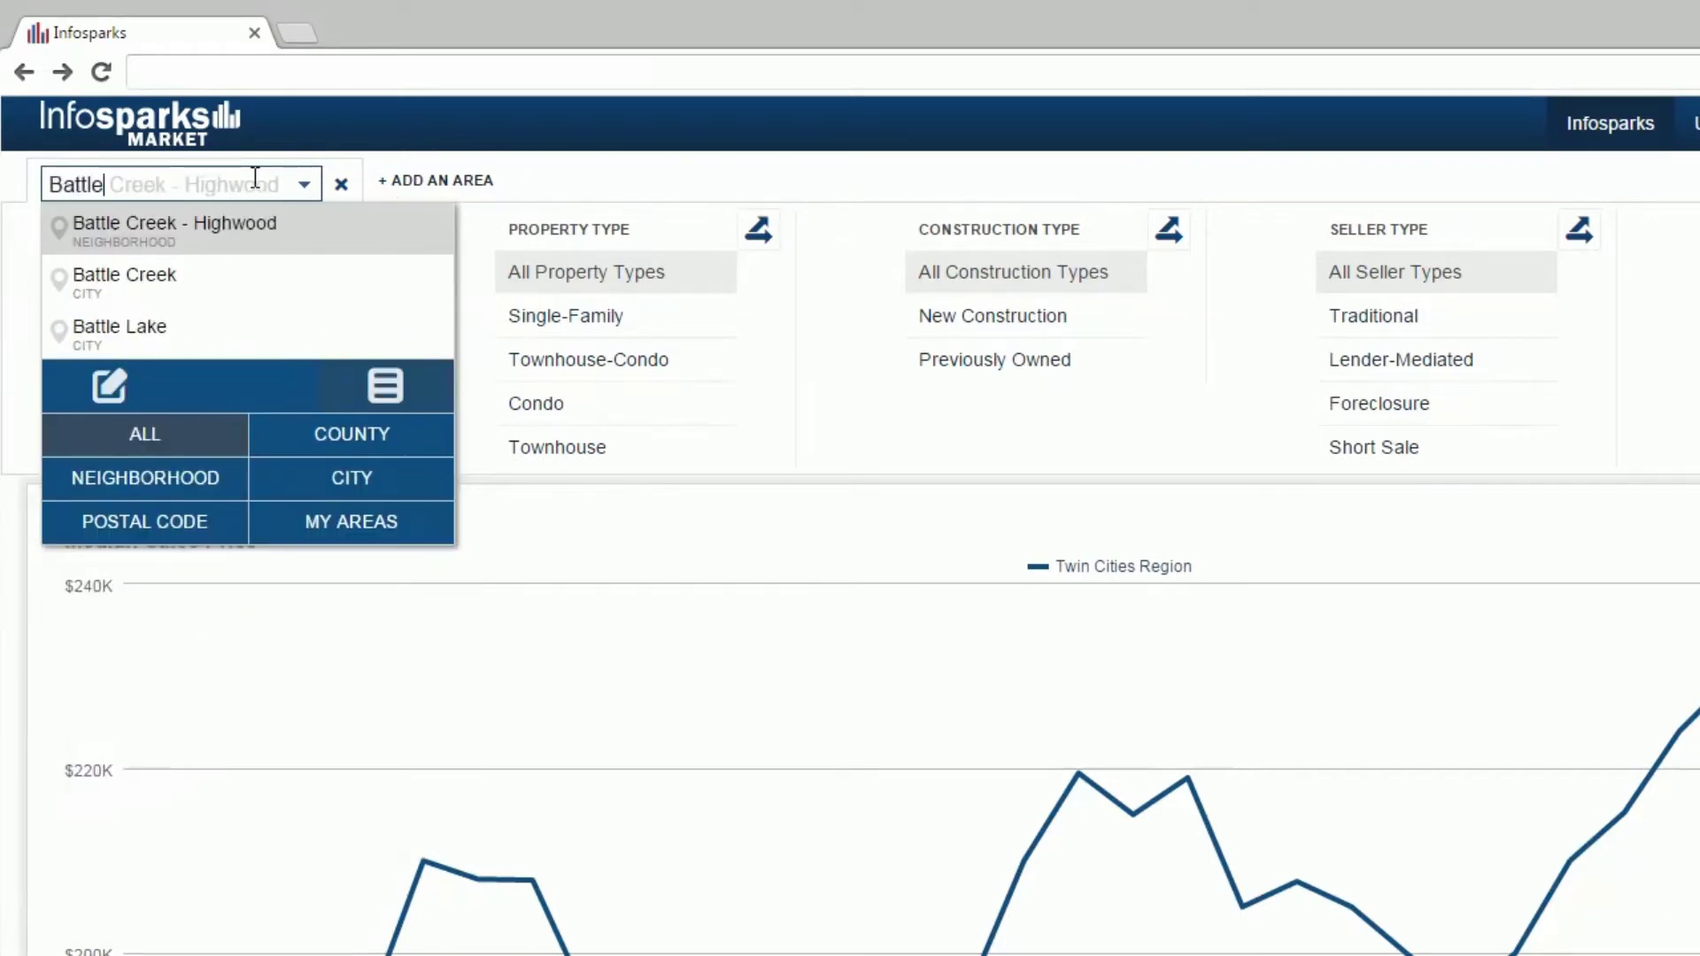
{"action": "left_click", "coordinate": [227, 237]}
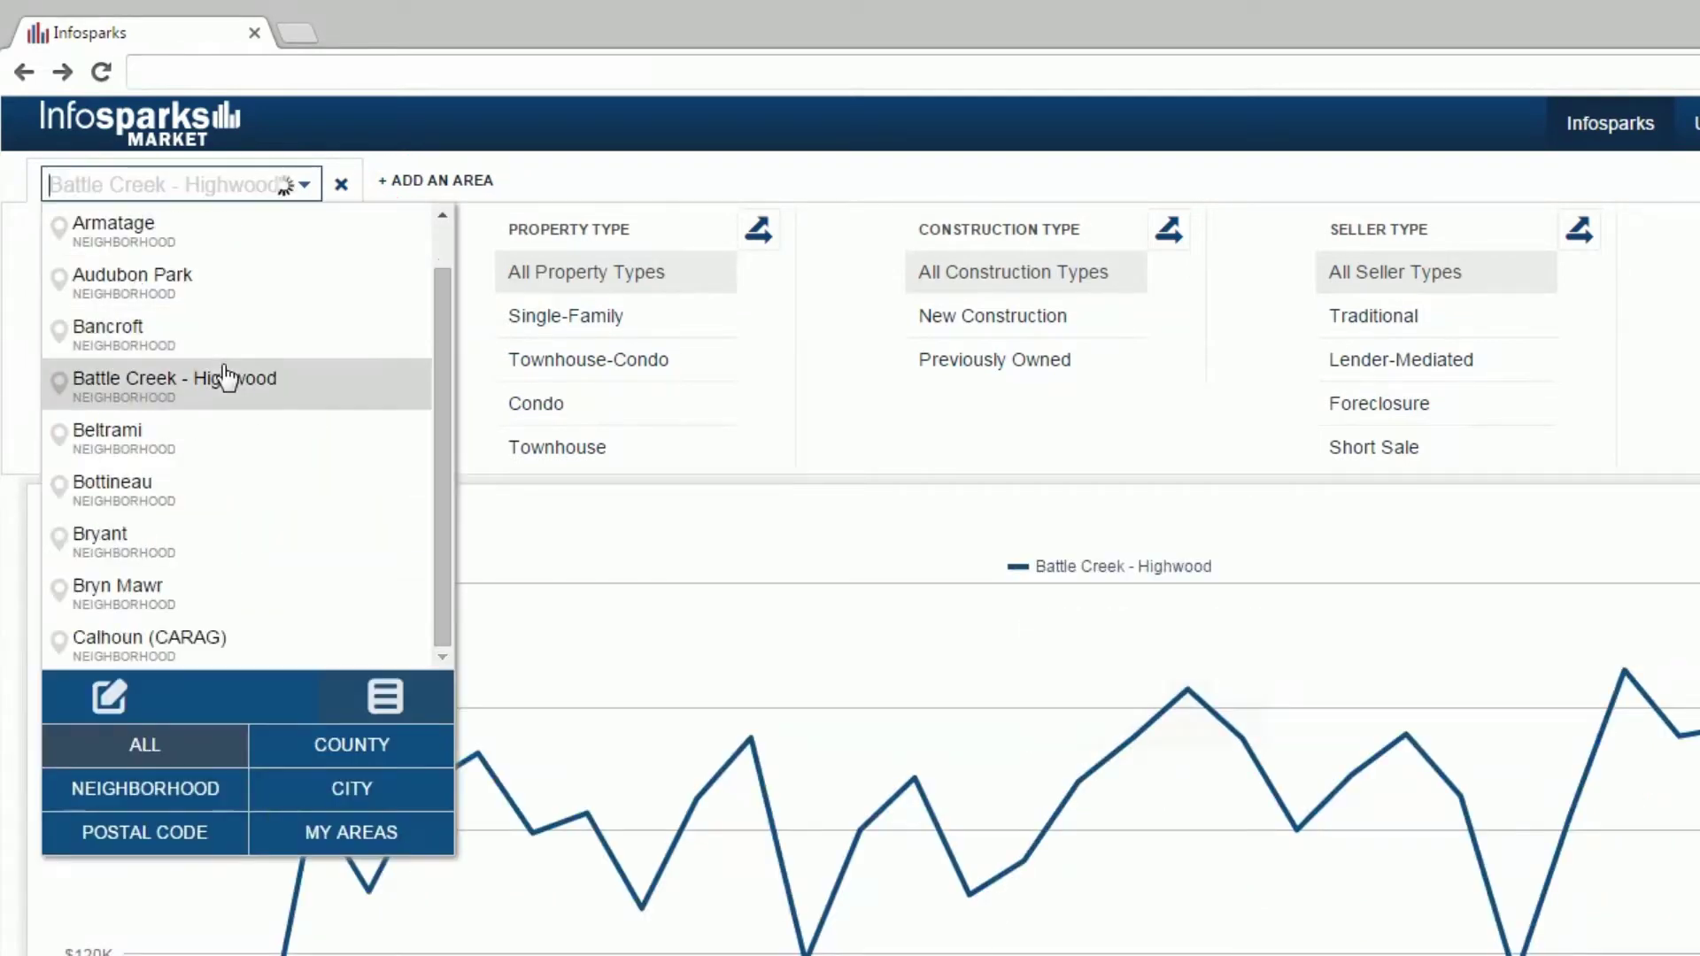
{"action": "scroll", "coordinate": [228, 379], "scroll_direction": "down", "scroll_amount": 7}
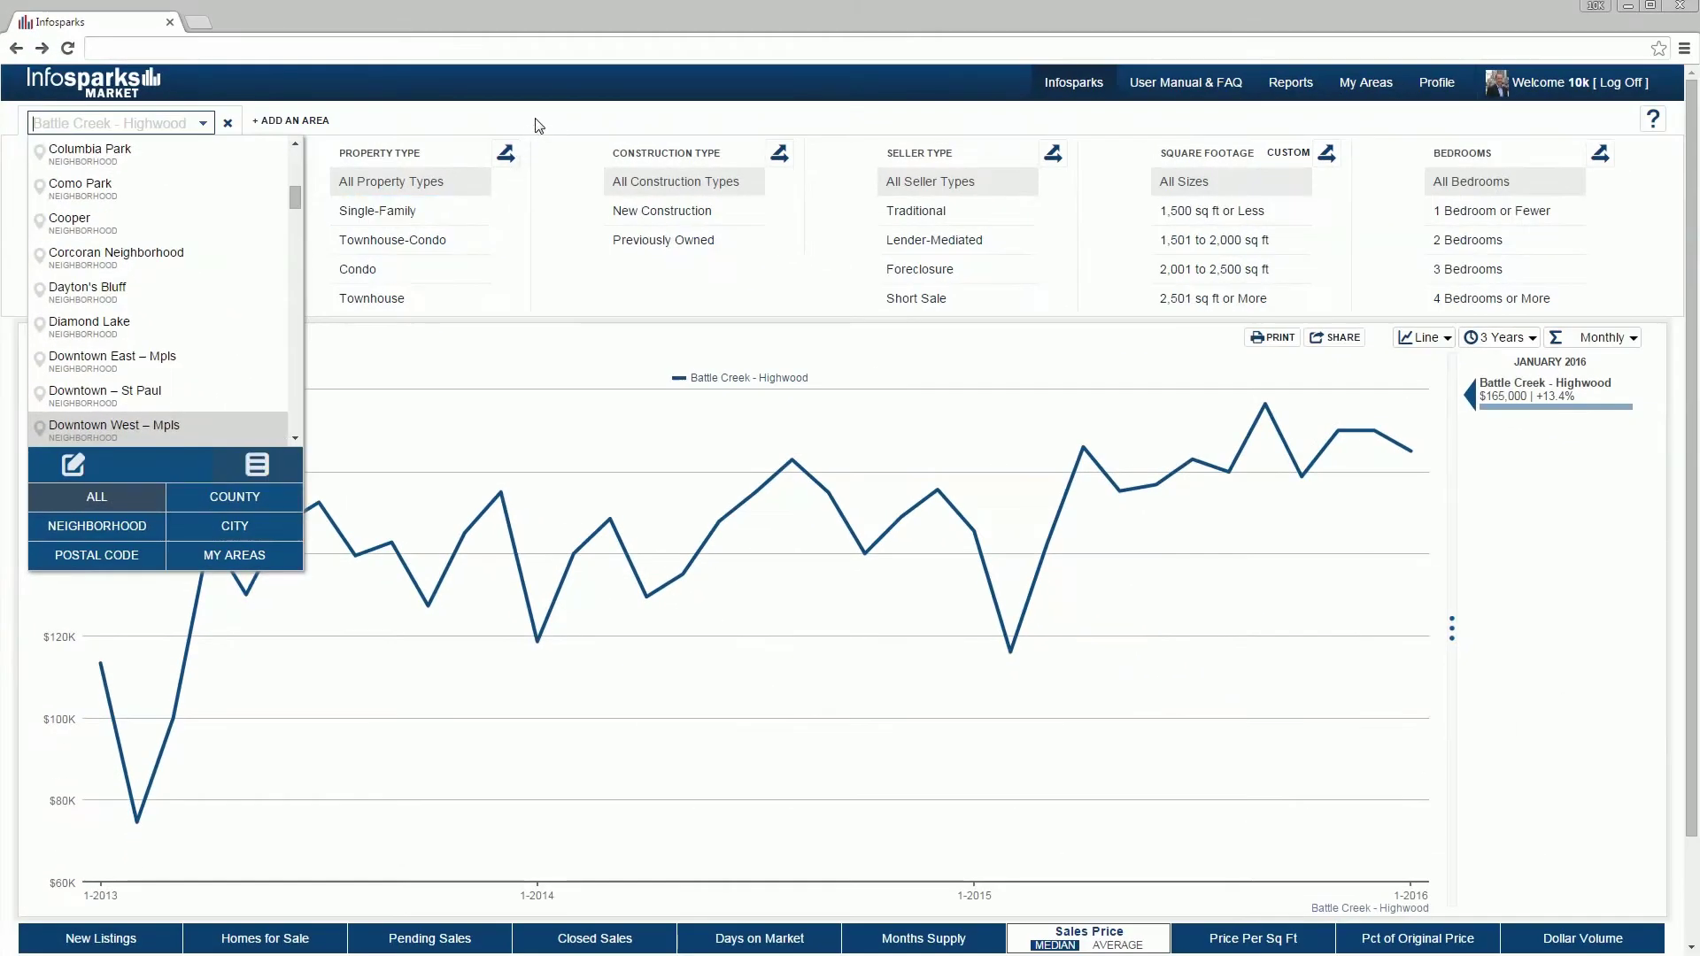
{"action": "left_click", "coordinate": [535, 124]}
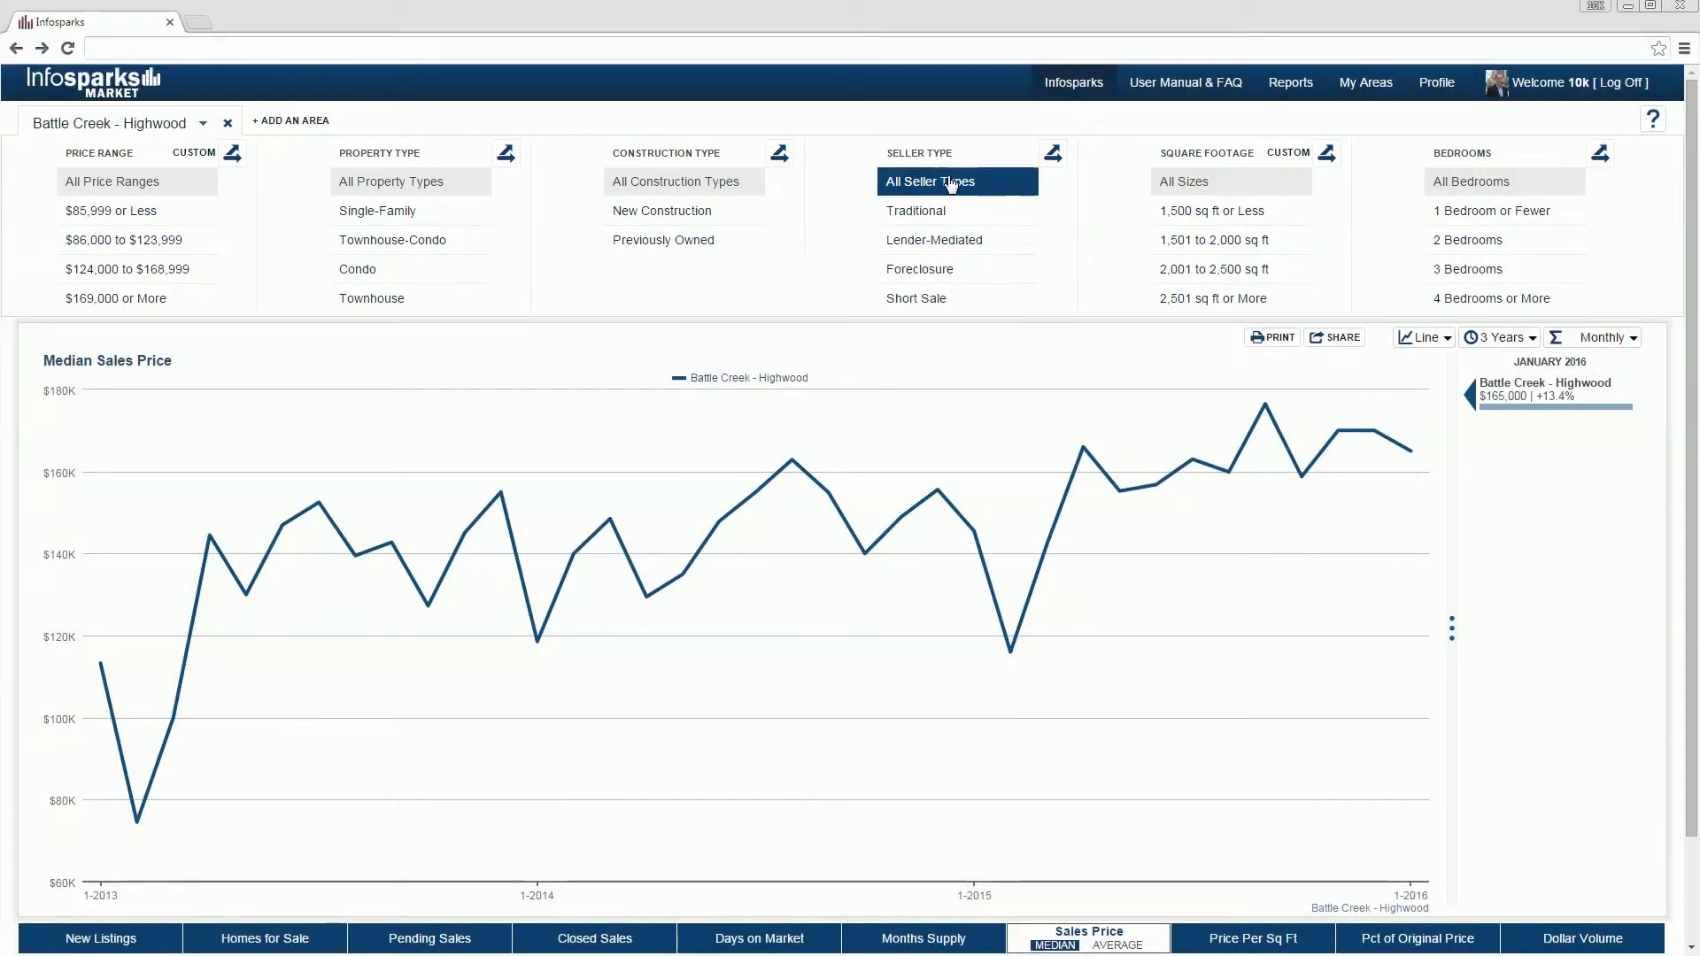
- Filter to Single-Family homes with 3 Bedrooms and 4 Bedrooms or More, broken out by bedrooms
{"action": "left_click", "coordinate": [409, 213]}
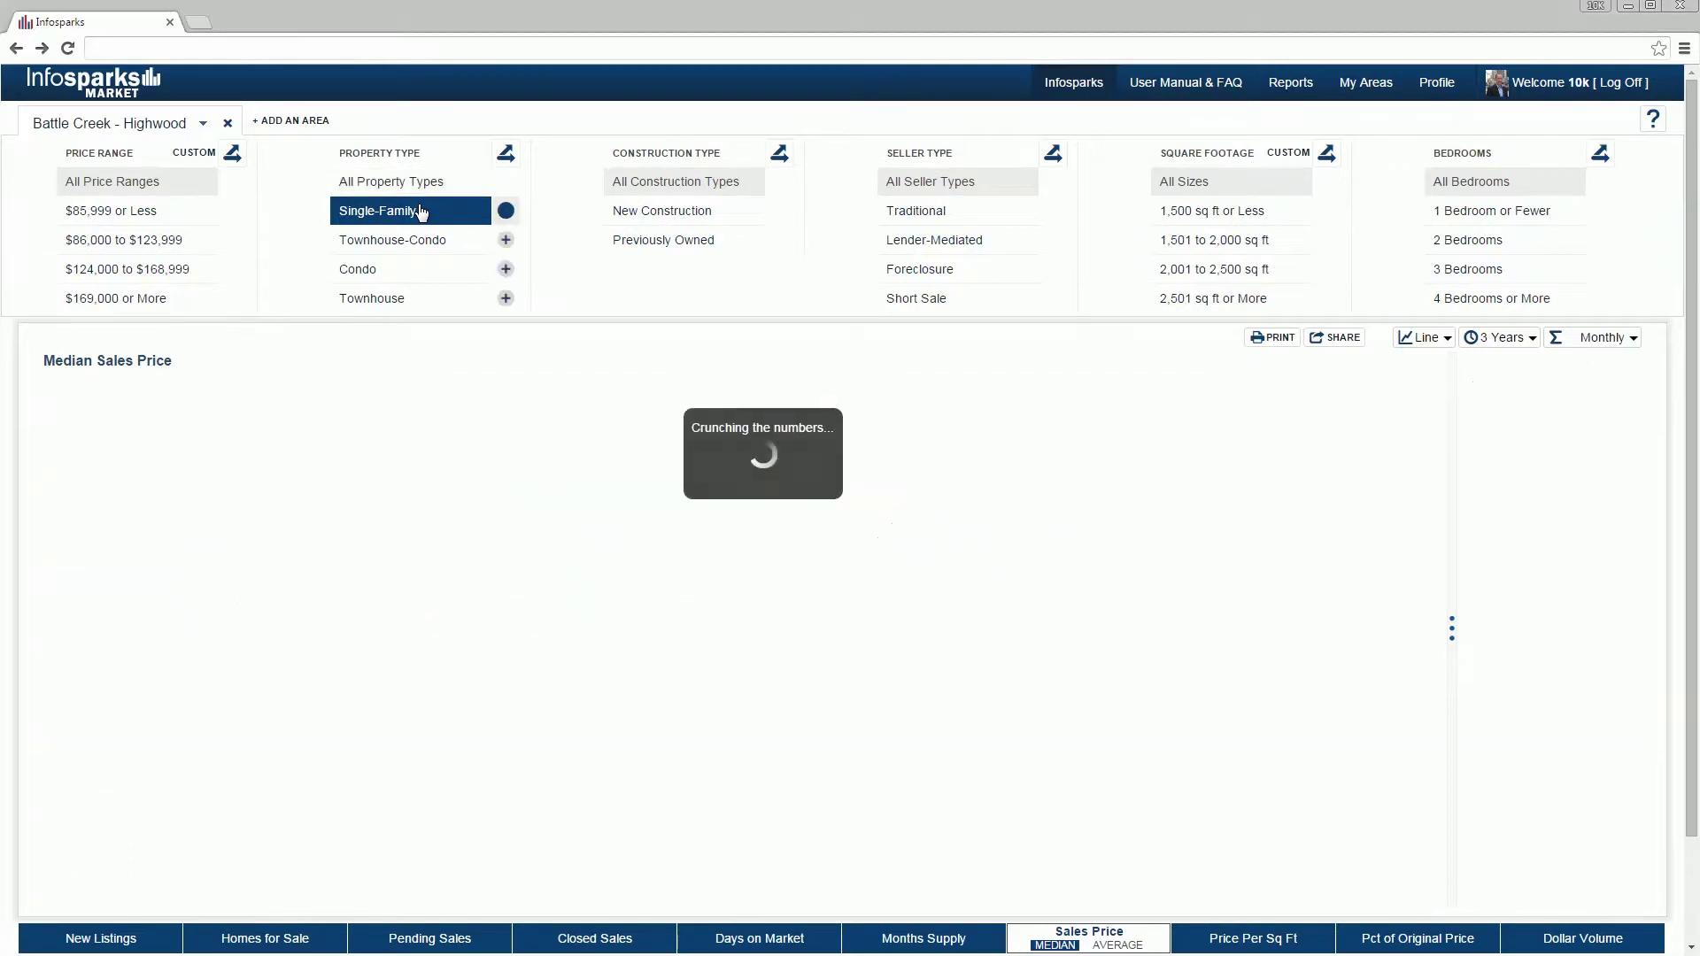
{"action": "left_click", "coordinate": [1513, 271]}
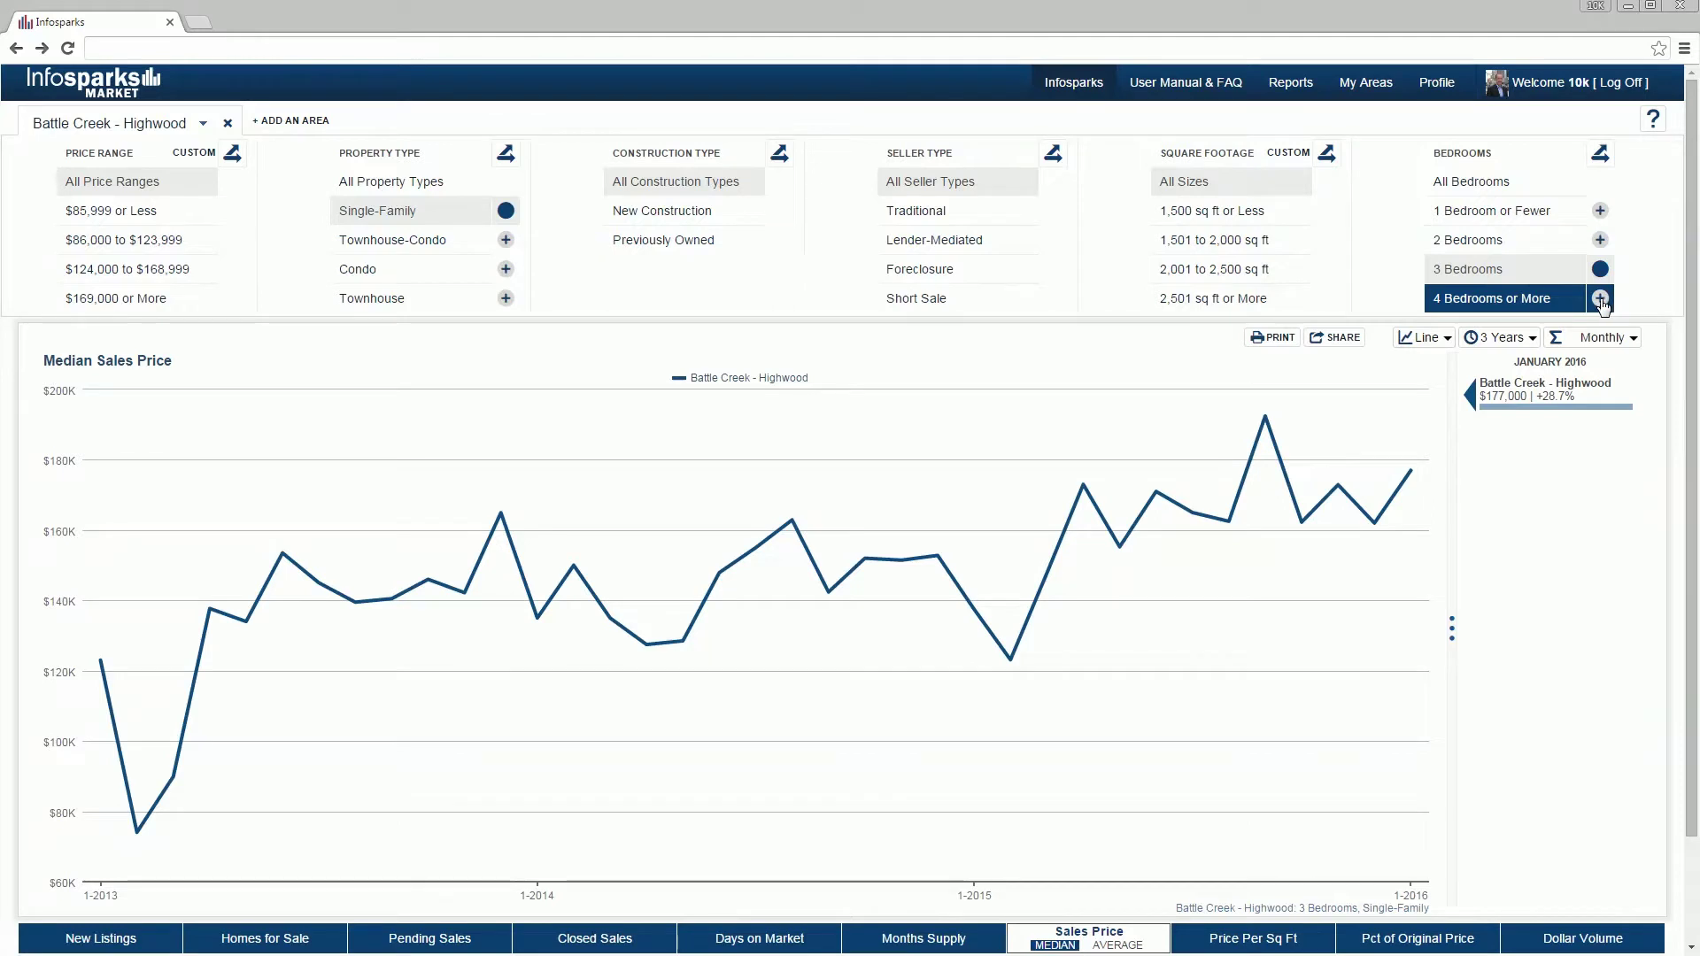
{"action": "left_click", "coordinate": [1600, 298]}
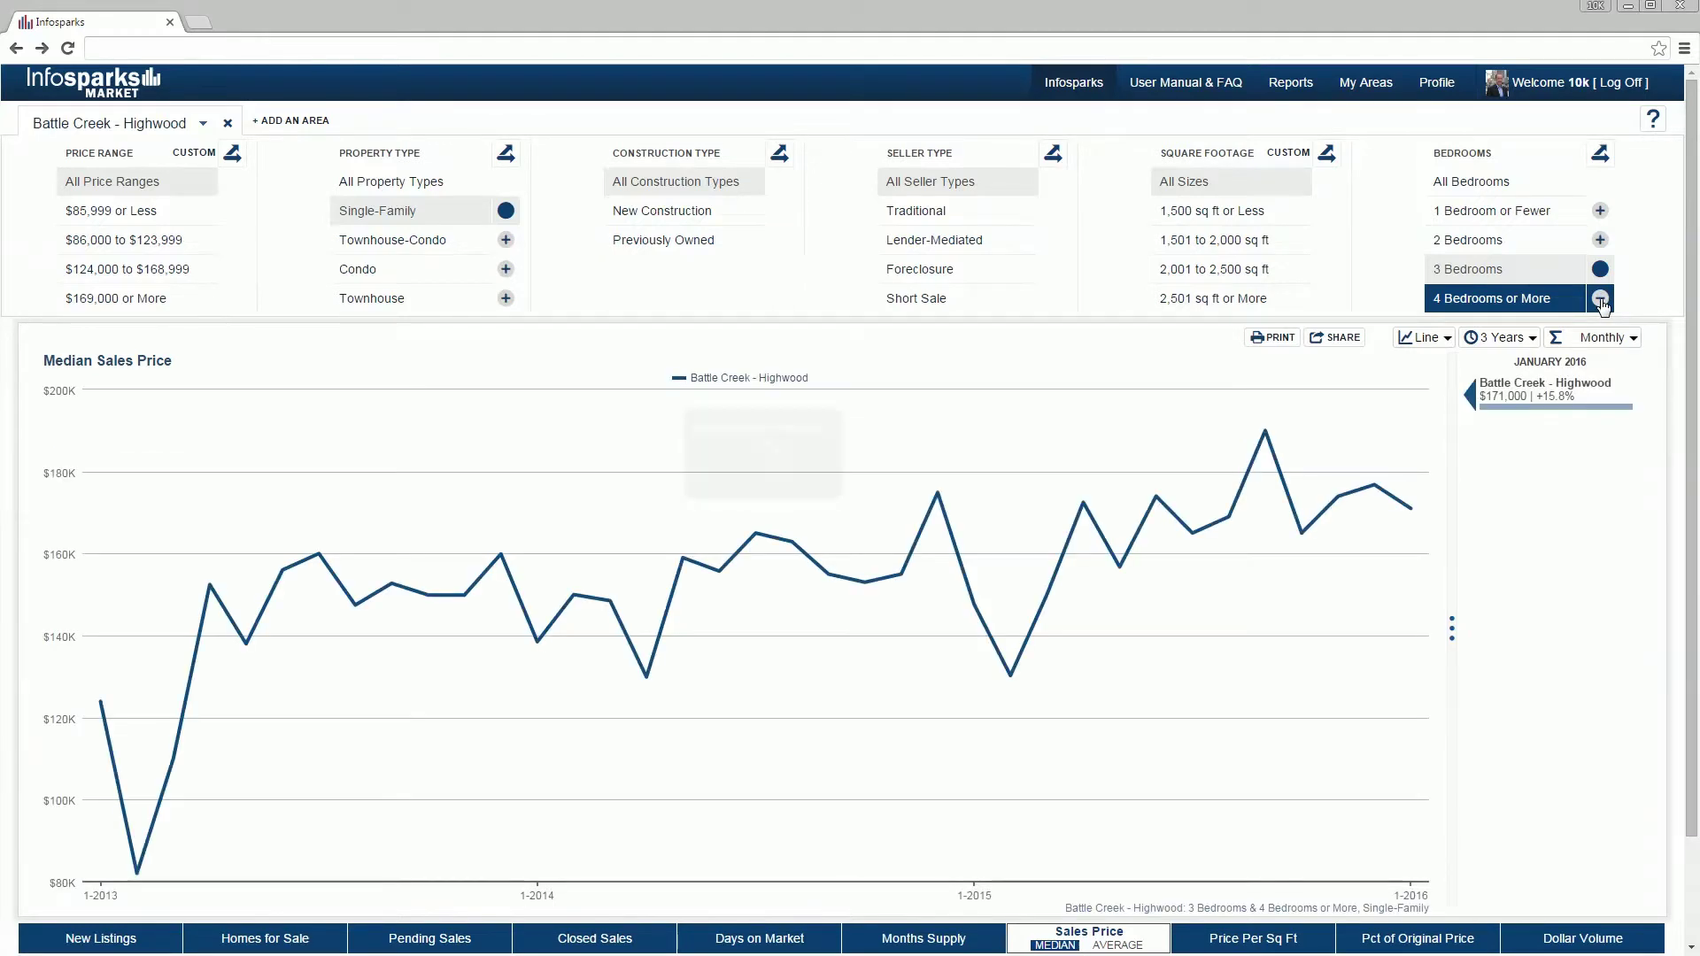
{"action": "left_click", "coordinate": [1601, 156]}
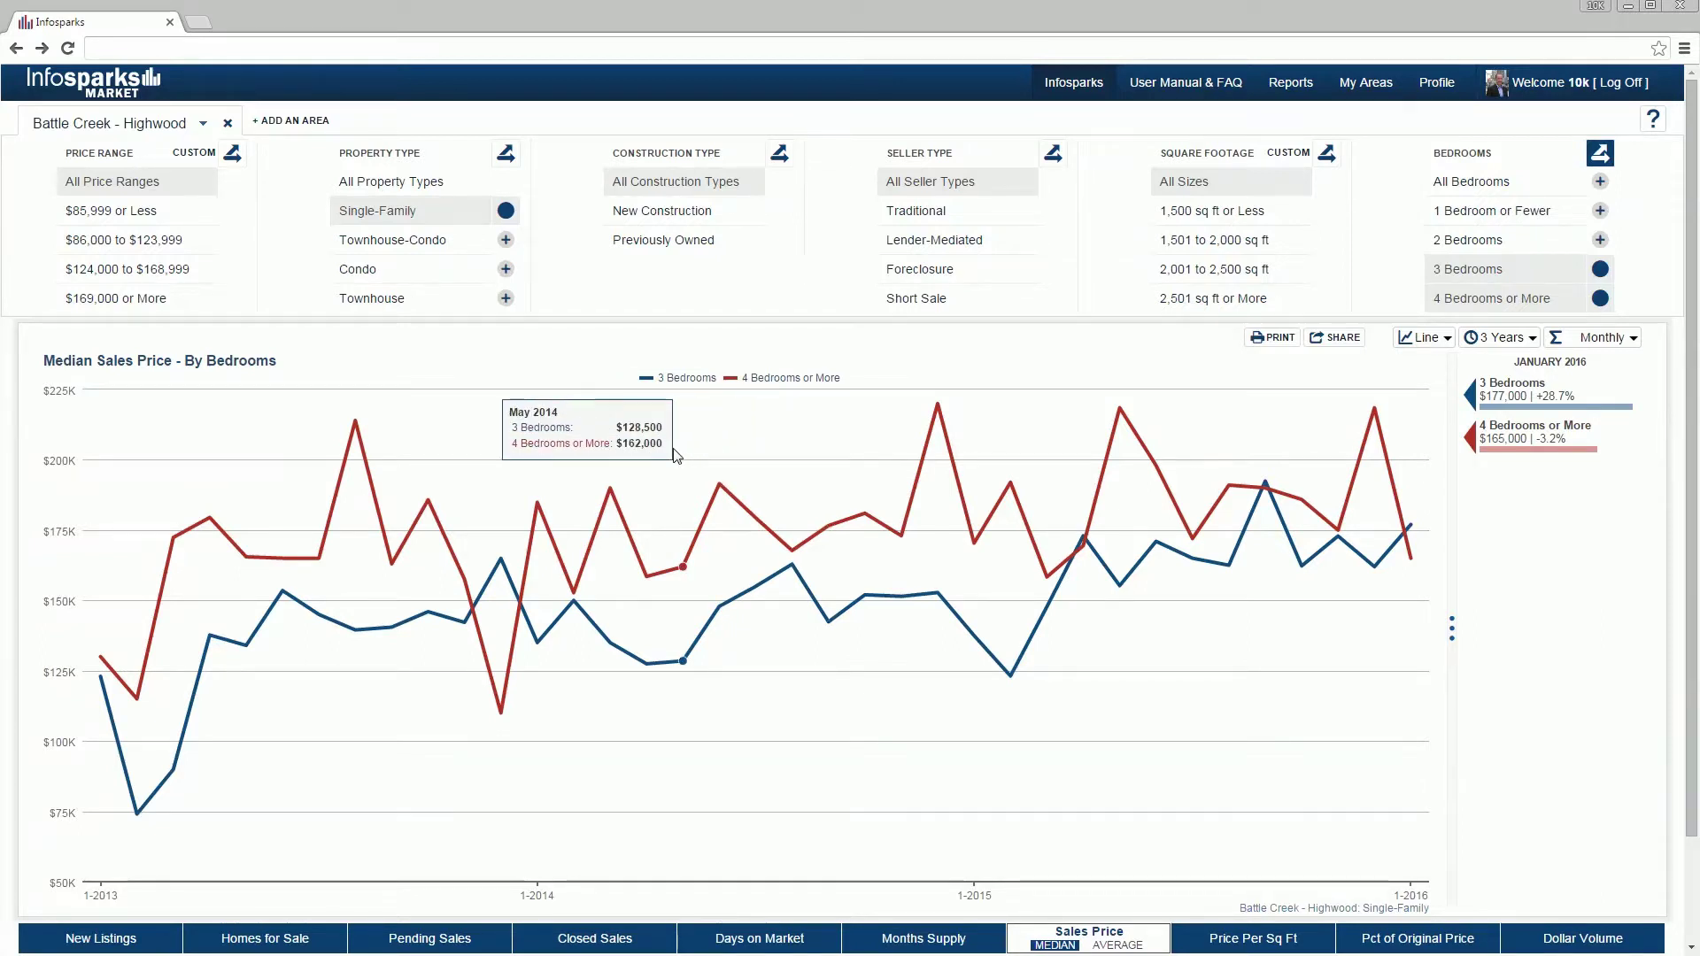
- Toggle the 4 Bedrooms or More legend line off and back on
{"action": "left_click", "coordinate": [770, 381]}
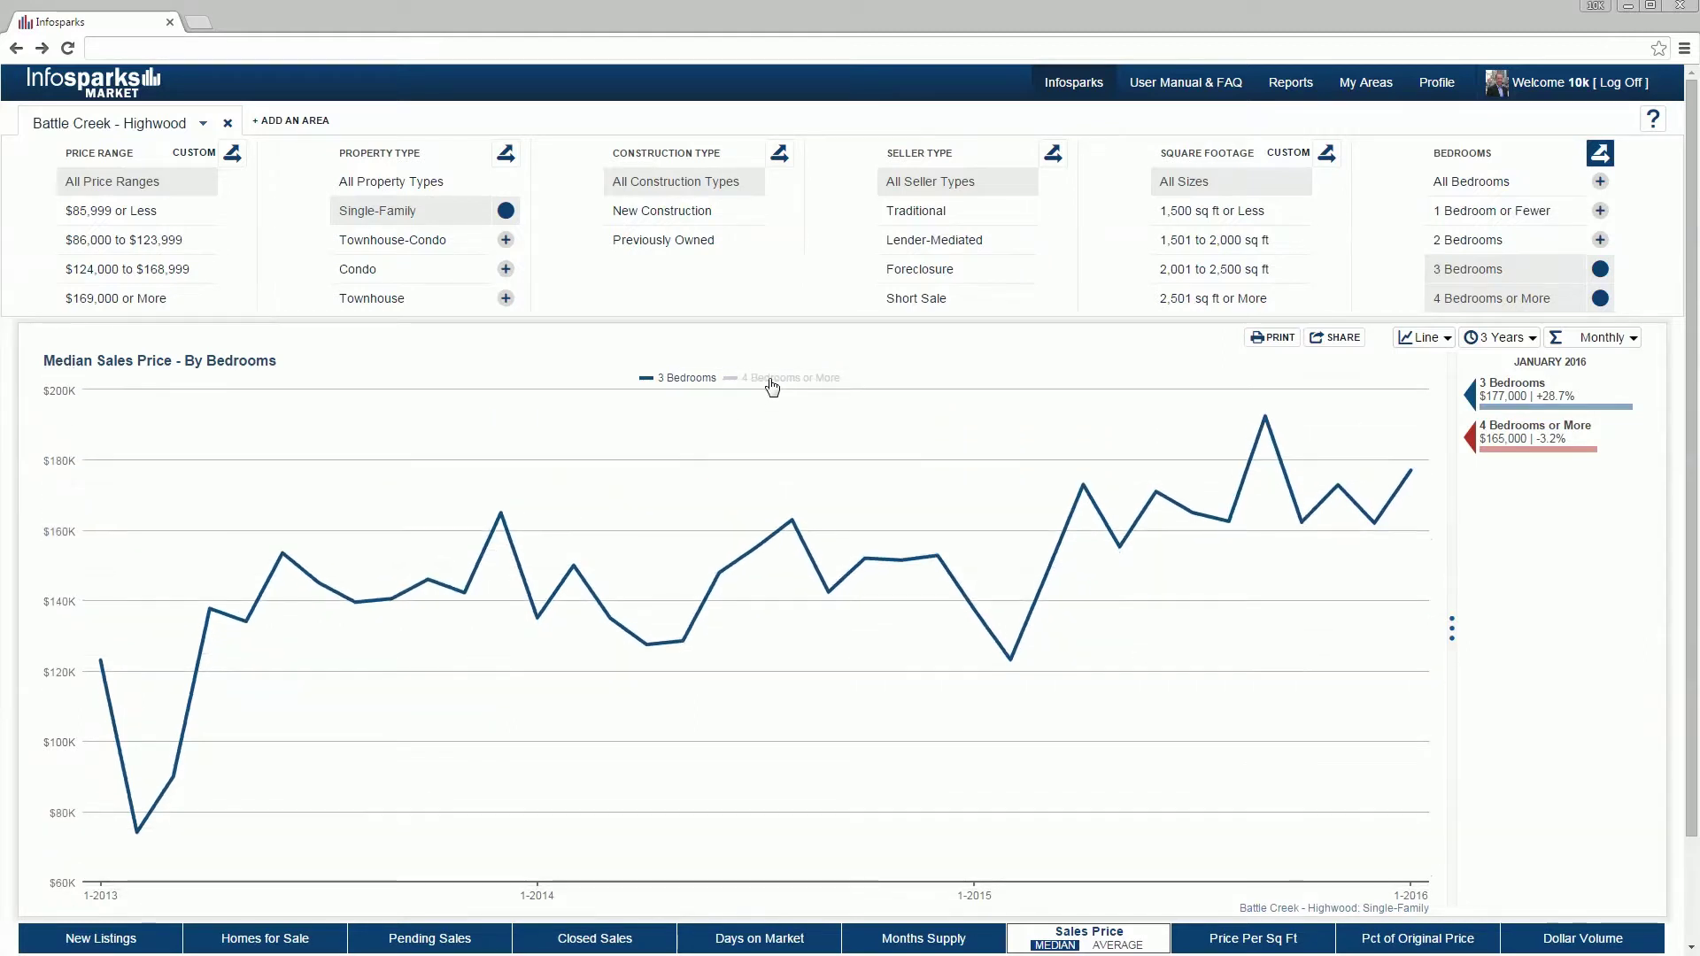
{"action": "left_click", "coordinate": [772, 381]}
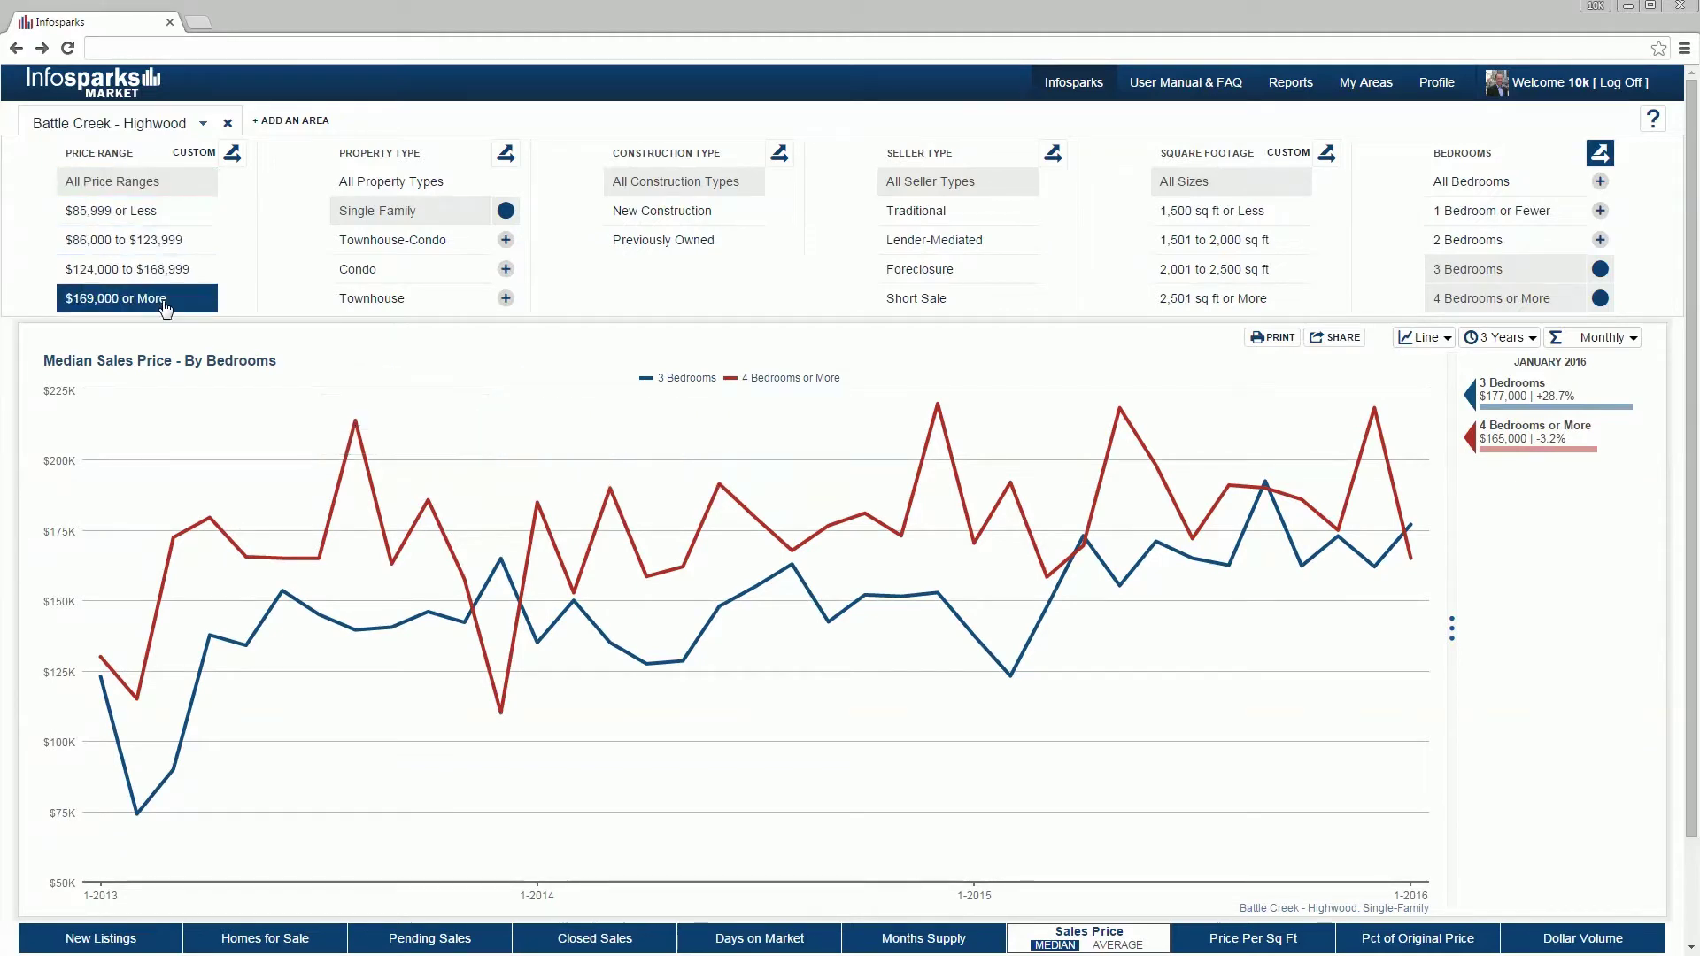
- Start a custom price range set with a first range of 100 to 200 thousand
{"action": "left_click", "coordinate": [194, 152]}
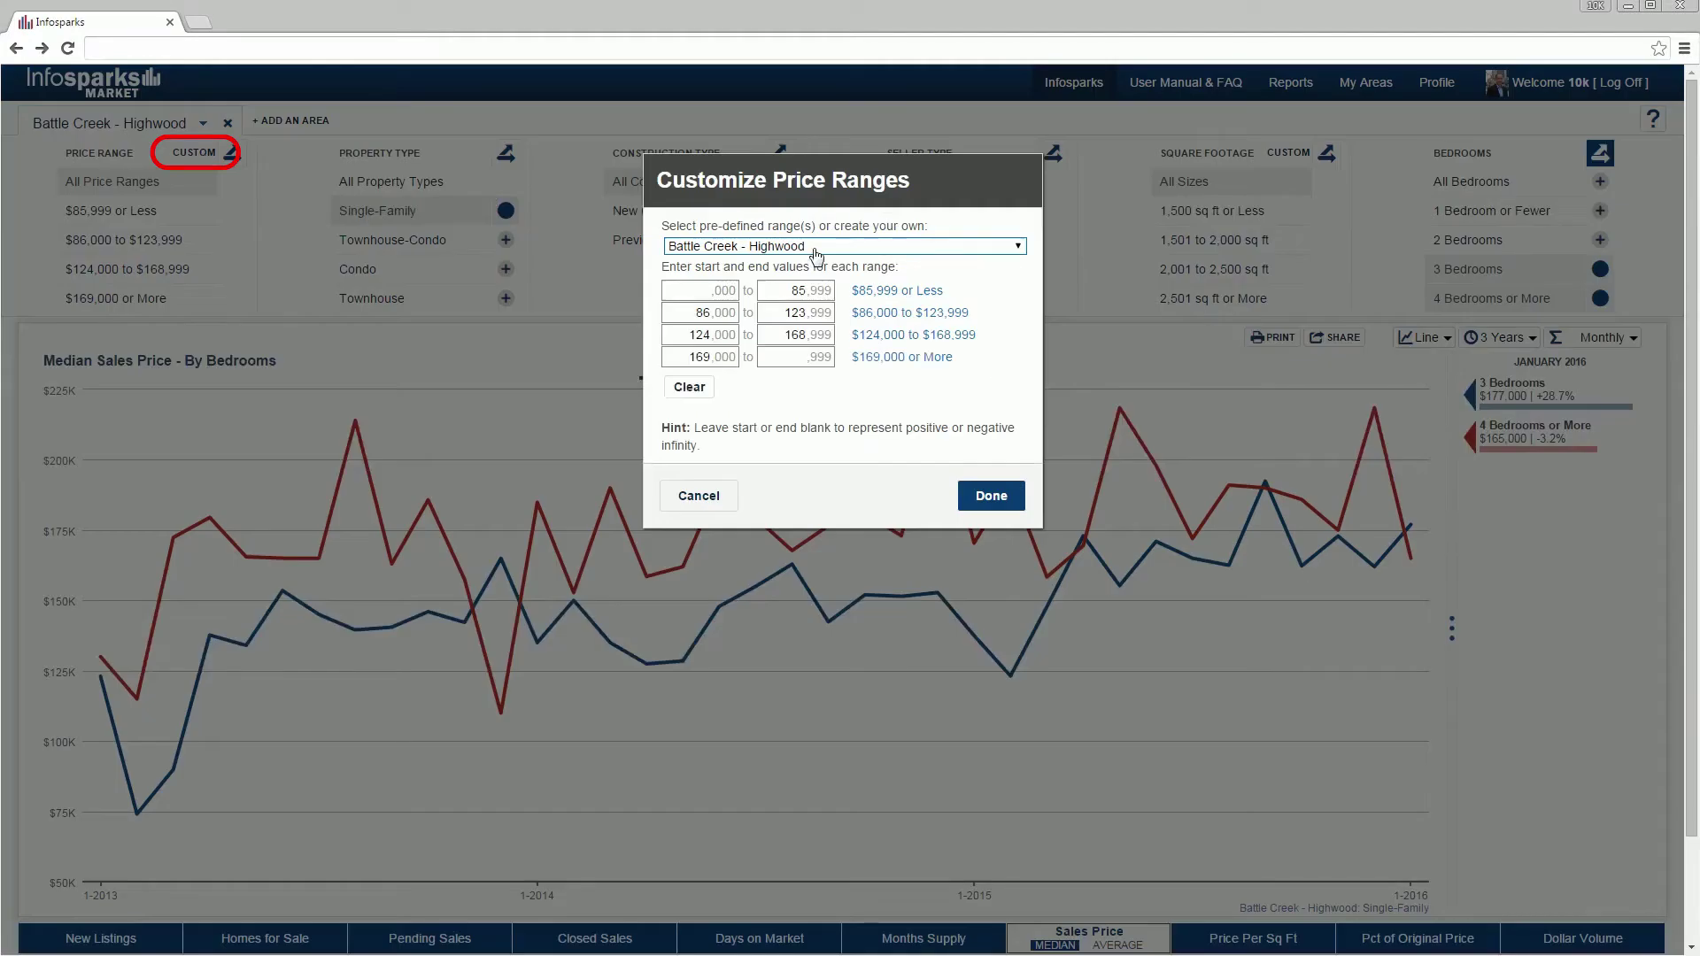
{"action": "left_click", "coordinate": [801, 246]}
{"action": "left_click", "coordinate": [684, 281]}
{"action": "type", "text": "100"}
{"action": "key", "text": "Tab"}
{"action": "type", "text": "200"}
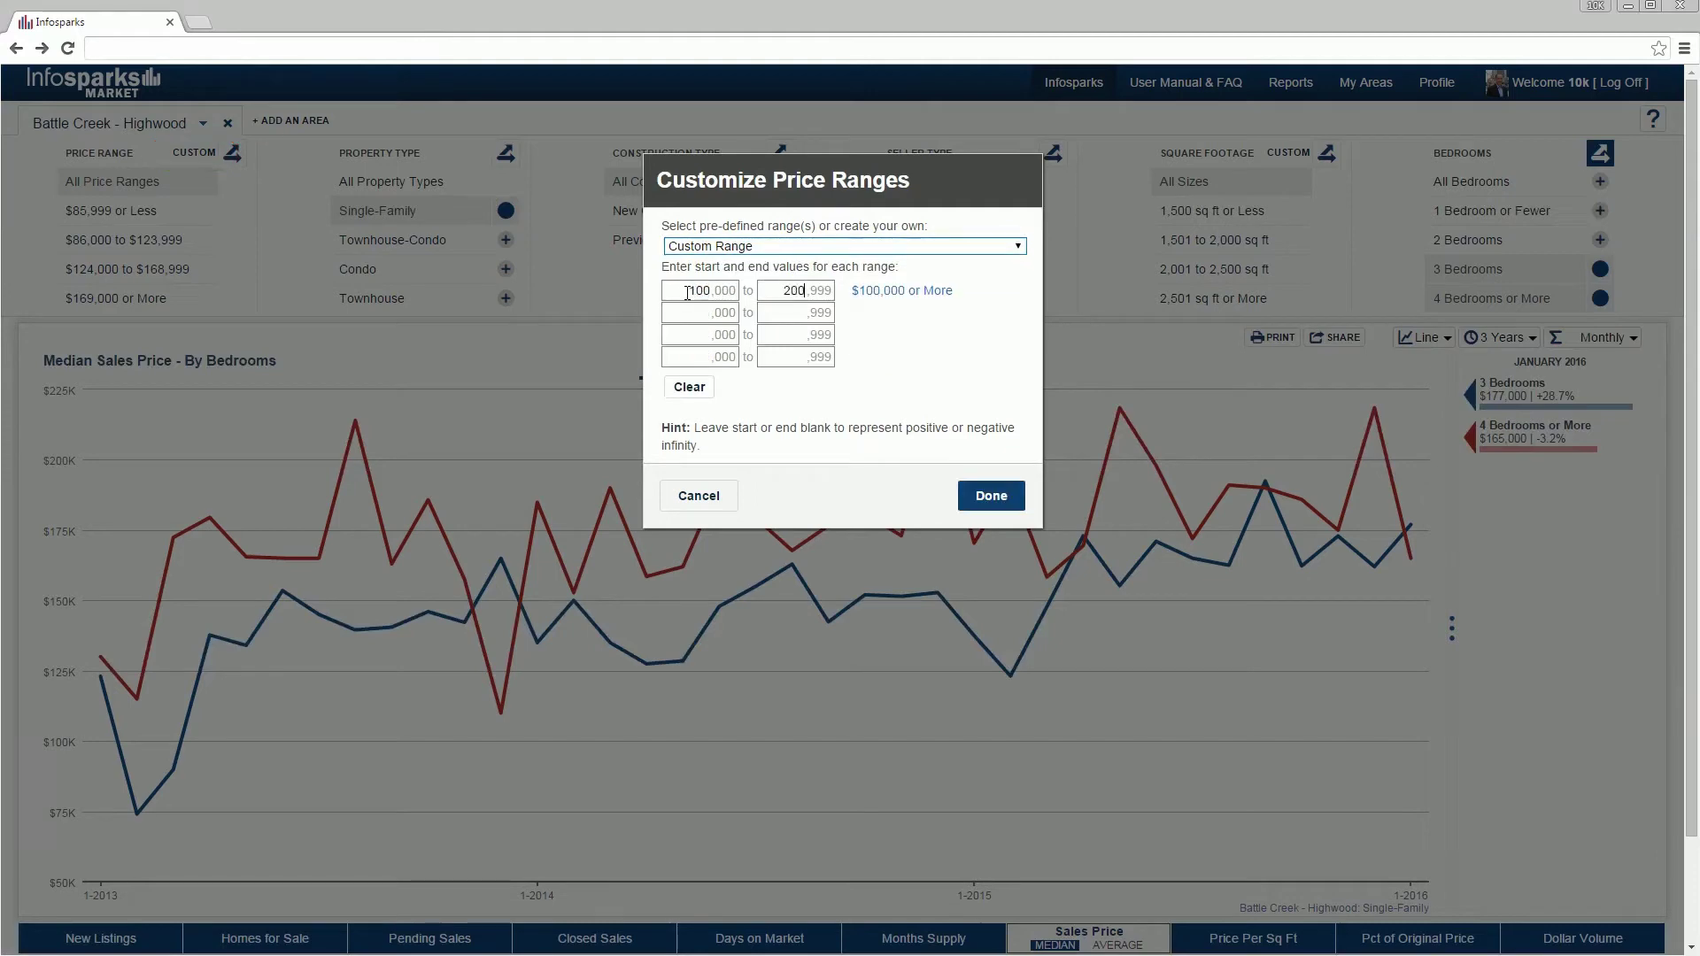
- Add ranges 300–400, 500–600 and 700 or more thousand, and apply them
{"action": "key", "text": "Tab"}
{"action": "type", "text": "300"}
{"action": "key", "text": "Tab"}
{"action": "type", "text": "400"}
{"action": "key", "text": "Tab"}
{"action": "type", "text": "500"}
{"action": "key", "text": "Tab"}
{"action": "type", "text": "600"}
{"action": "key", "text": "Tab"}
{"action": "type", "text": "700"}
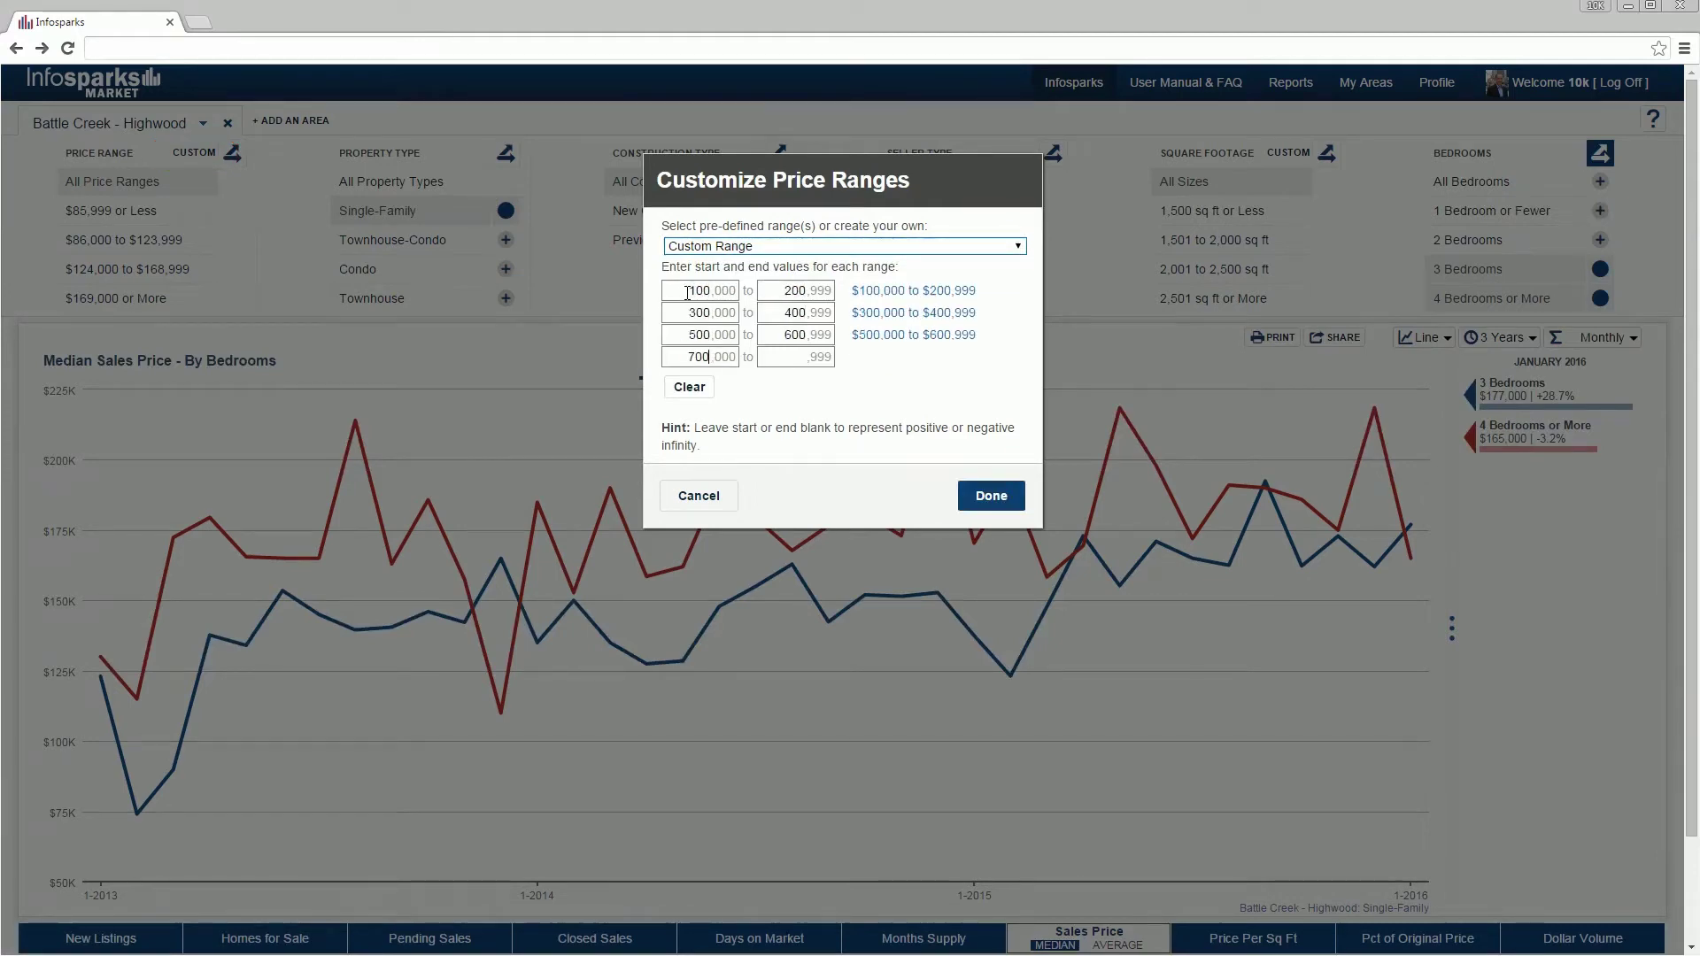
{"action": "left_click", "coordinate": [992, 496]}
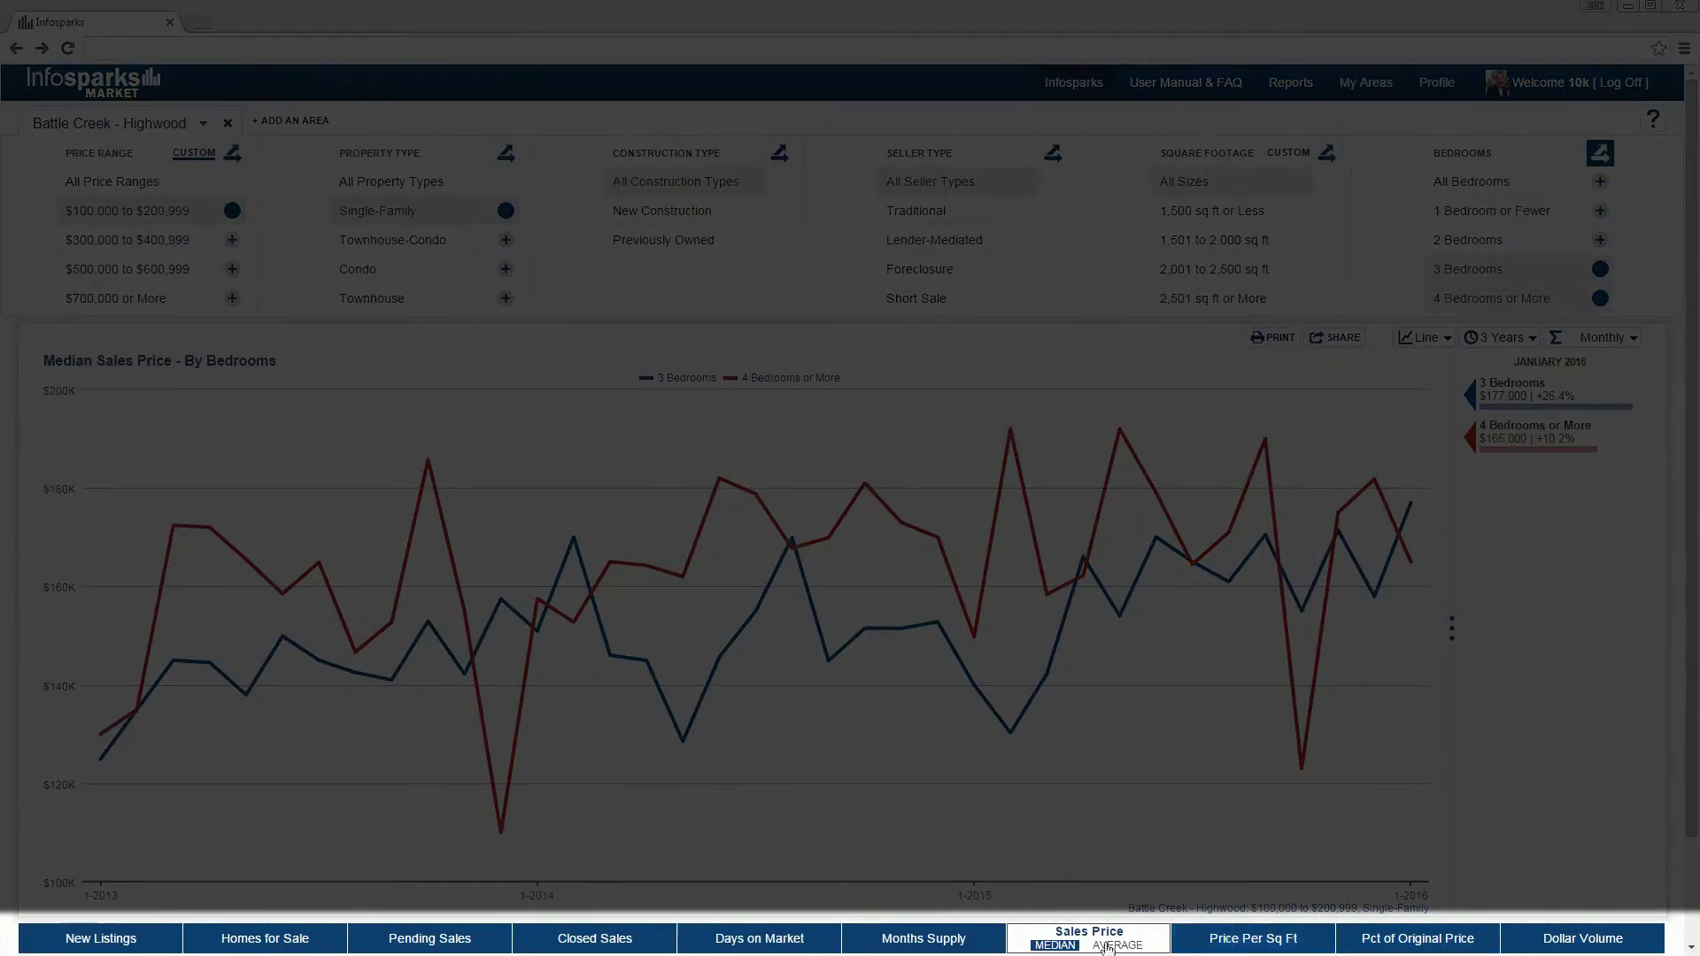
{"action": "left_click", "coordinate": [947, 940]}
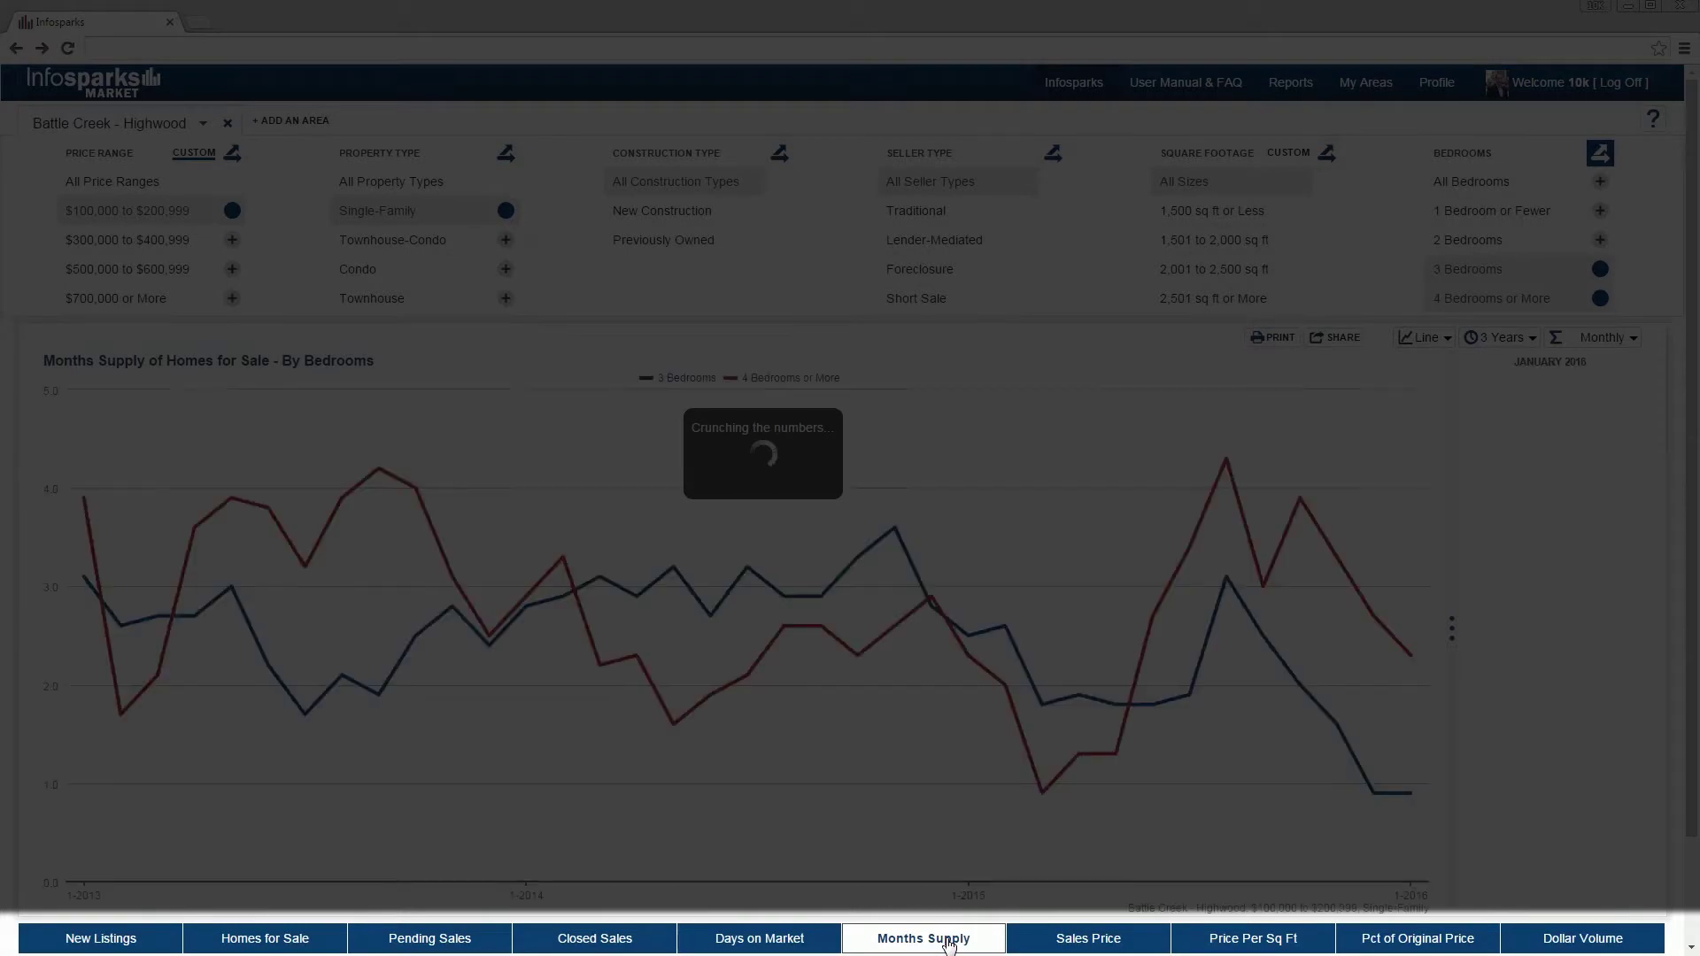
{"action": "left_click", "coordinate": [1061, 937]}
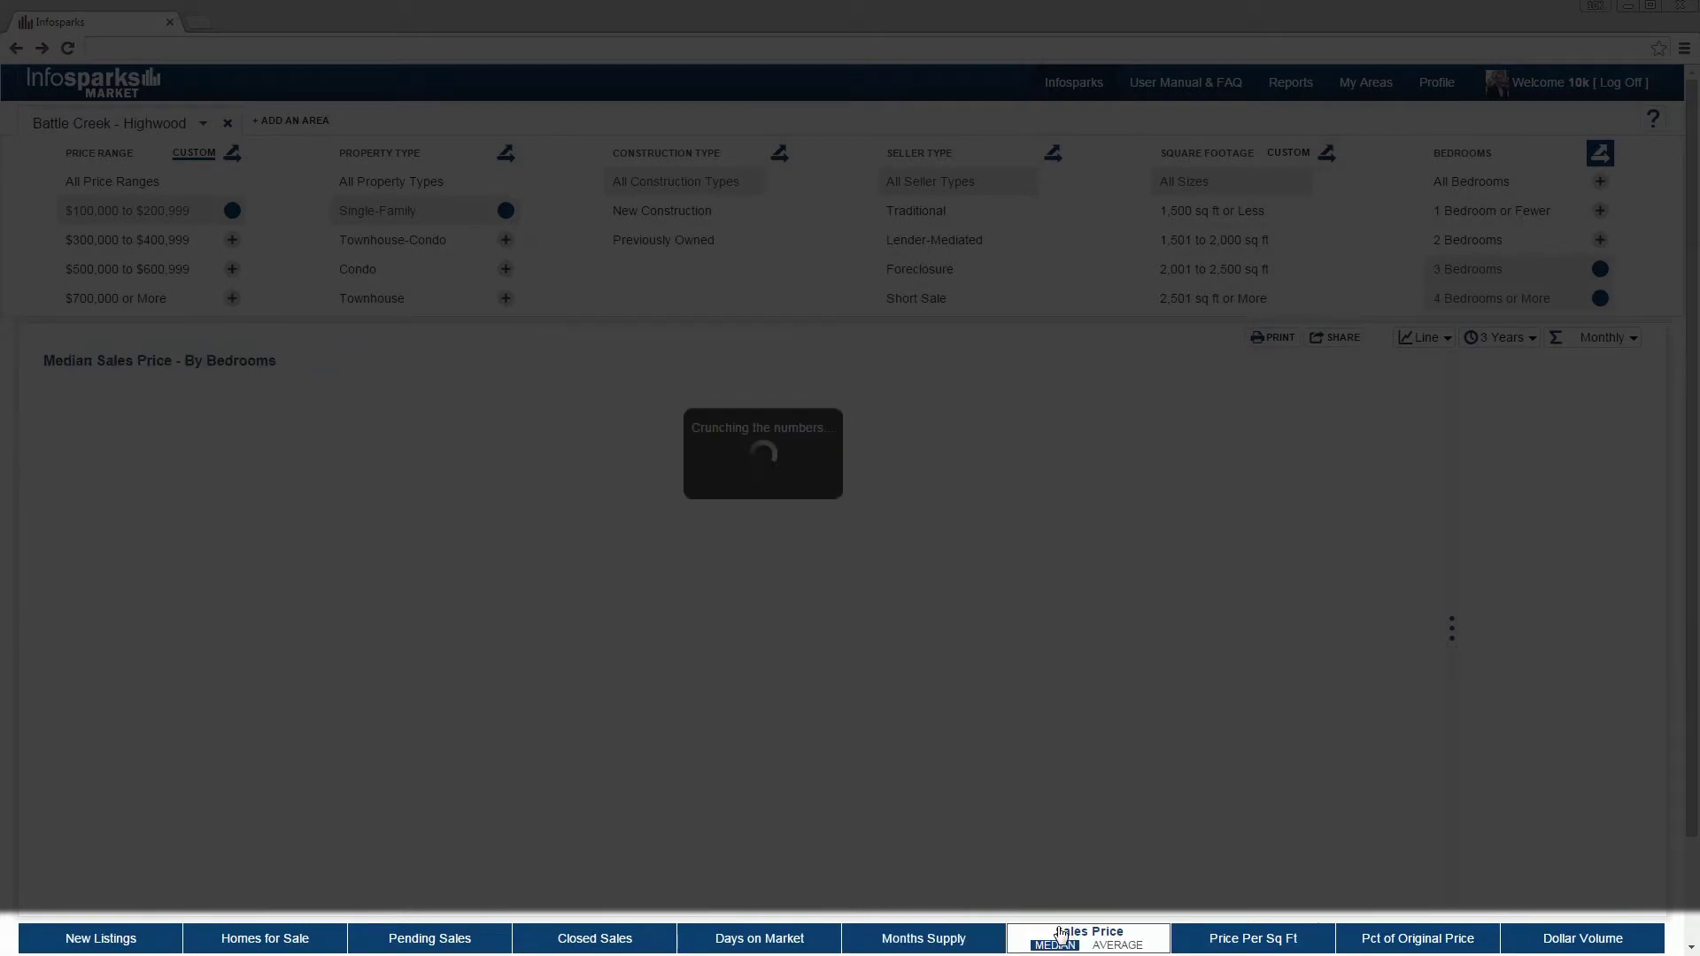
{"action": "left_click", "coordinate": [1111, 946]}
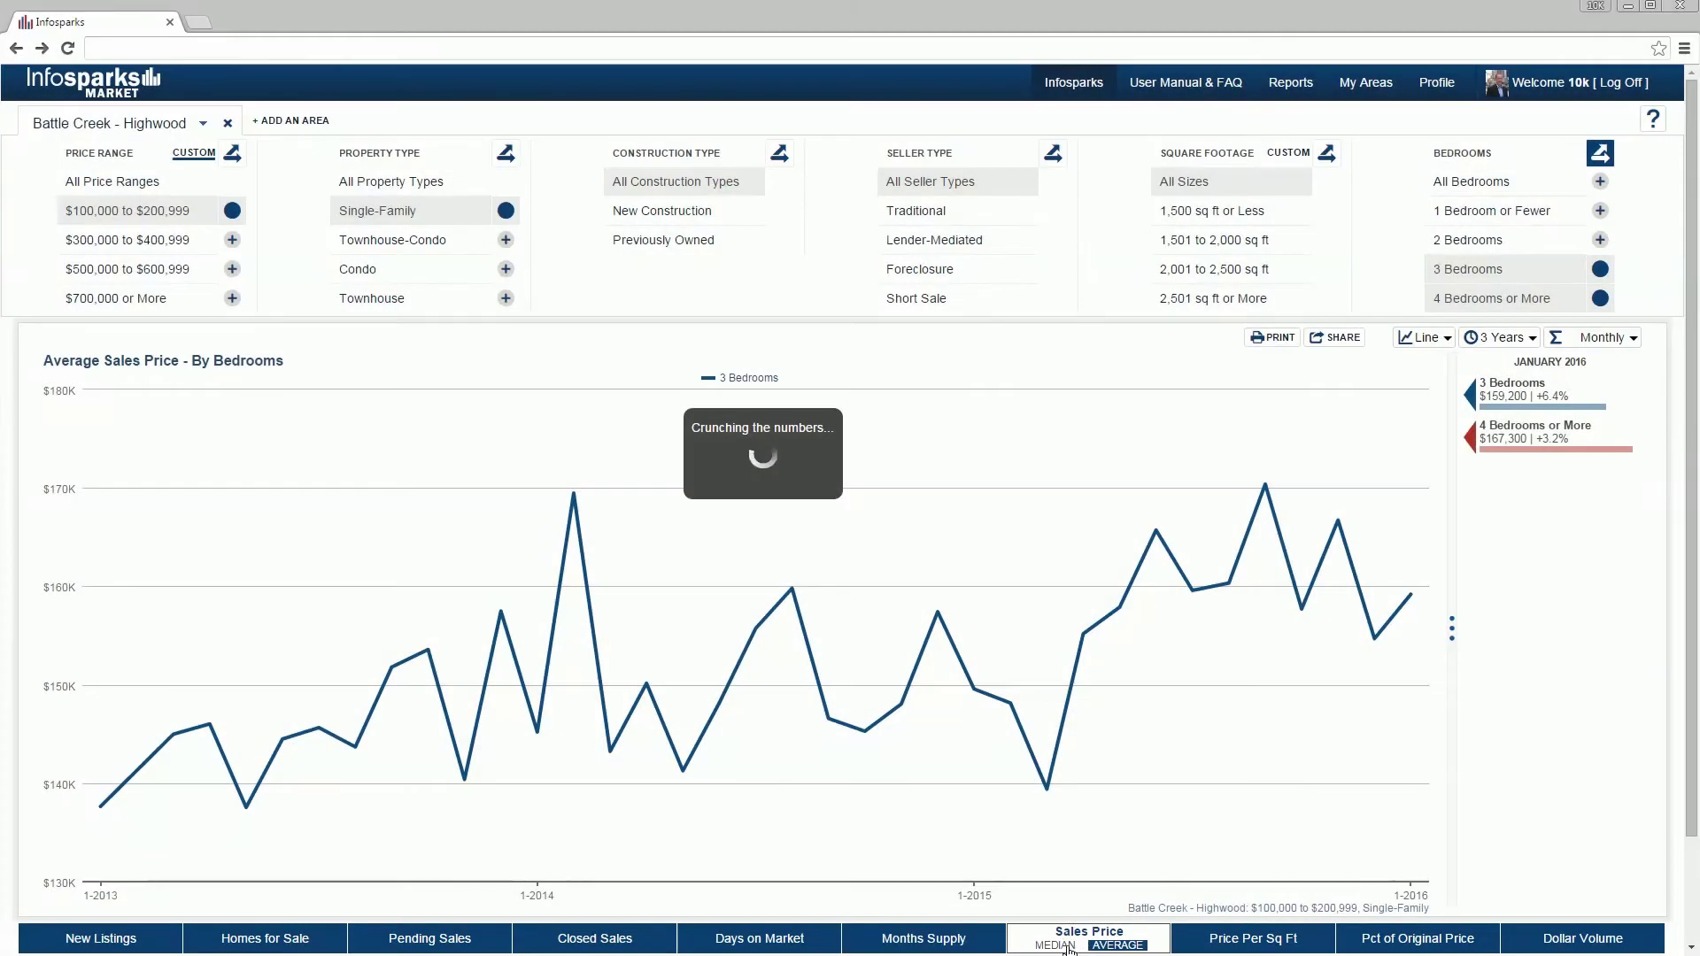
{"action": "left_click", "coordinate": [1067, 946]}
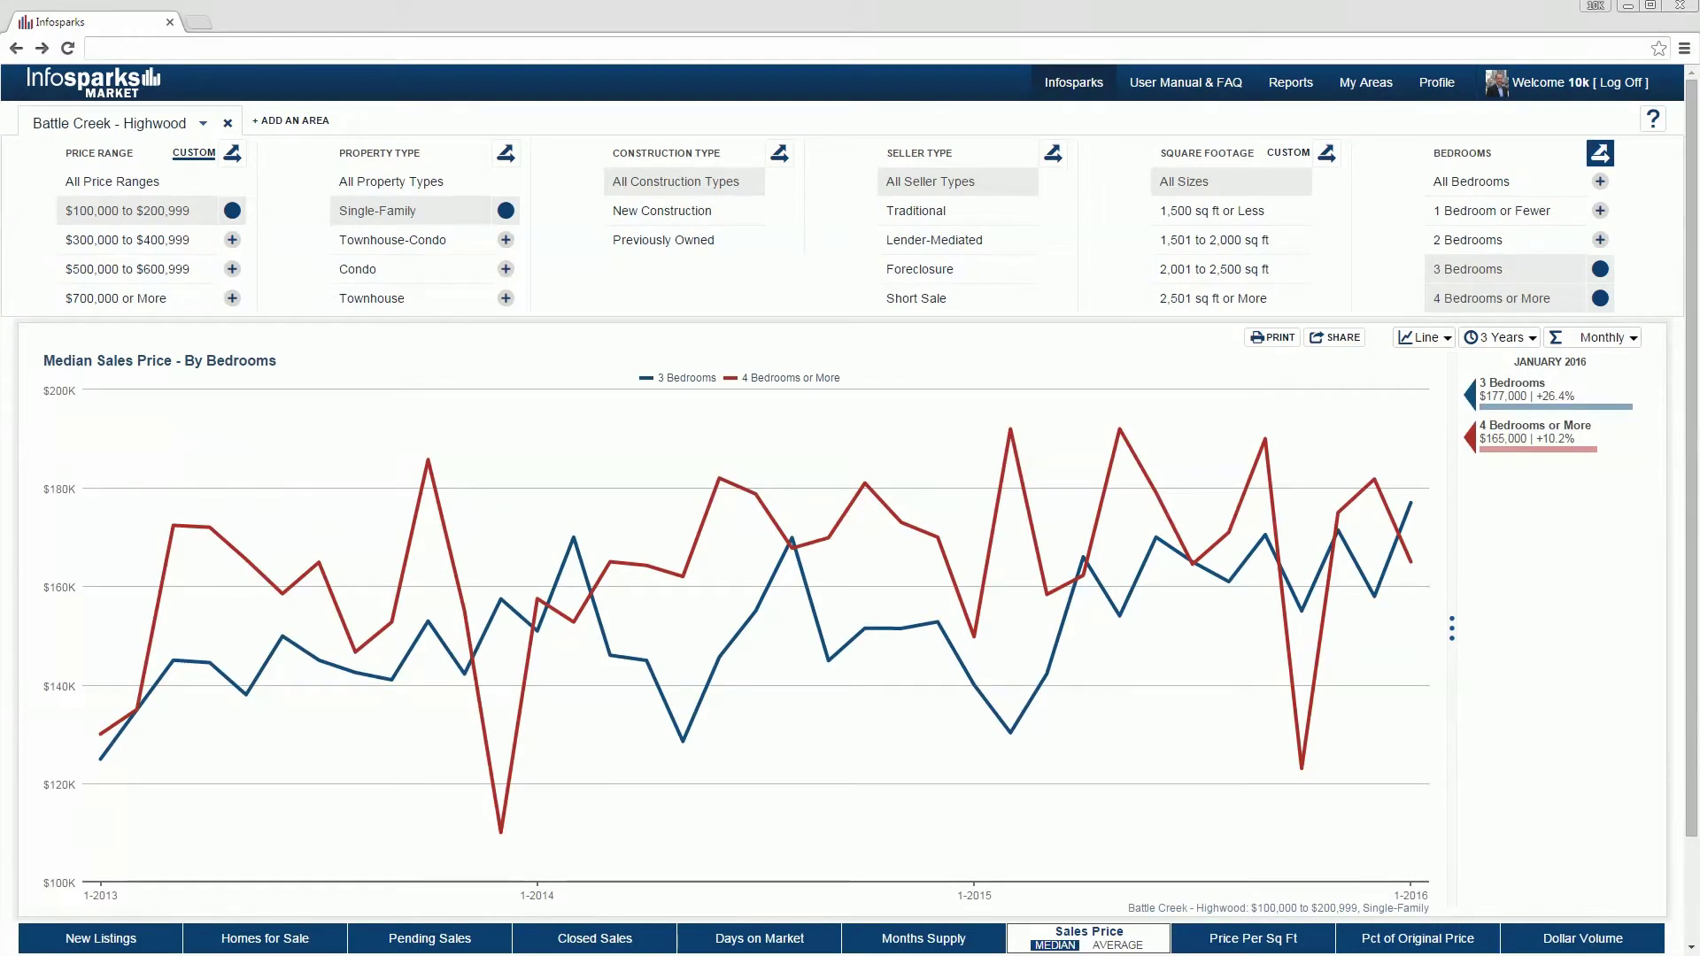
{"action": "mouse_move", "coordinate": [1001, 462]}
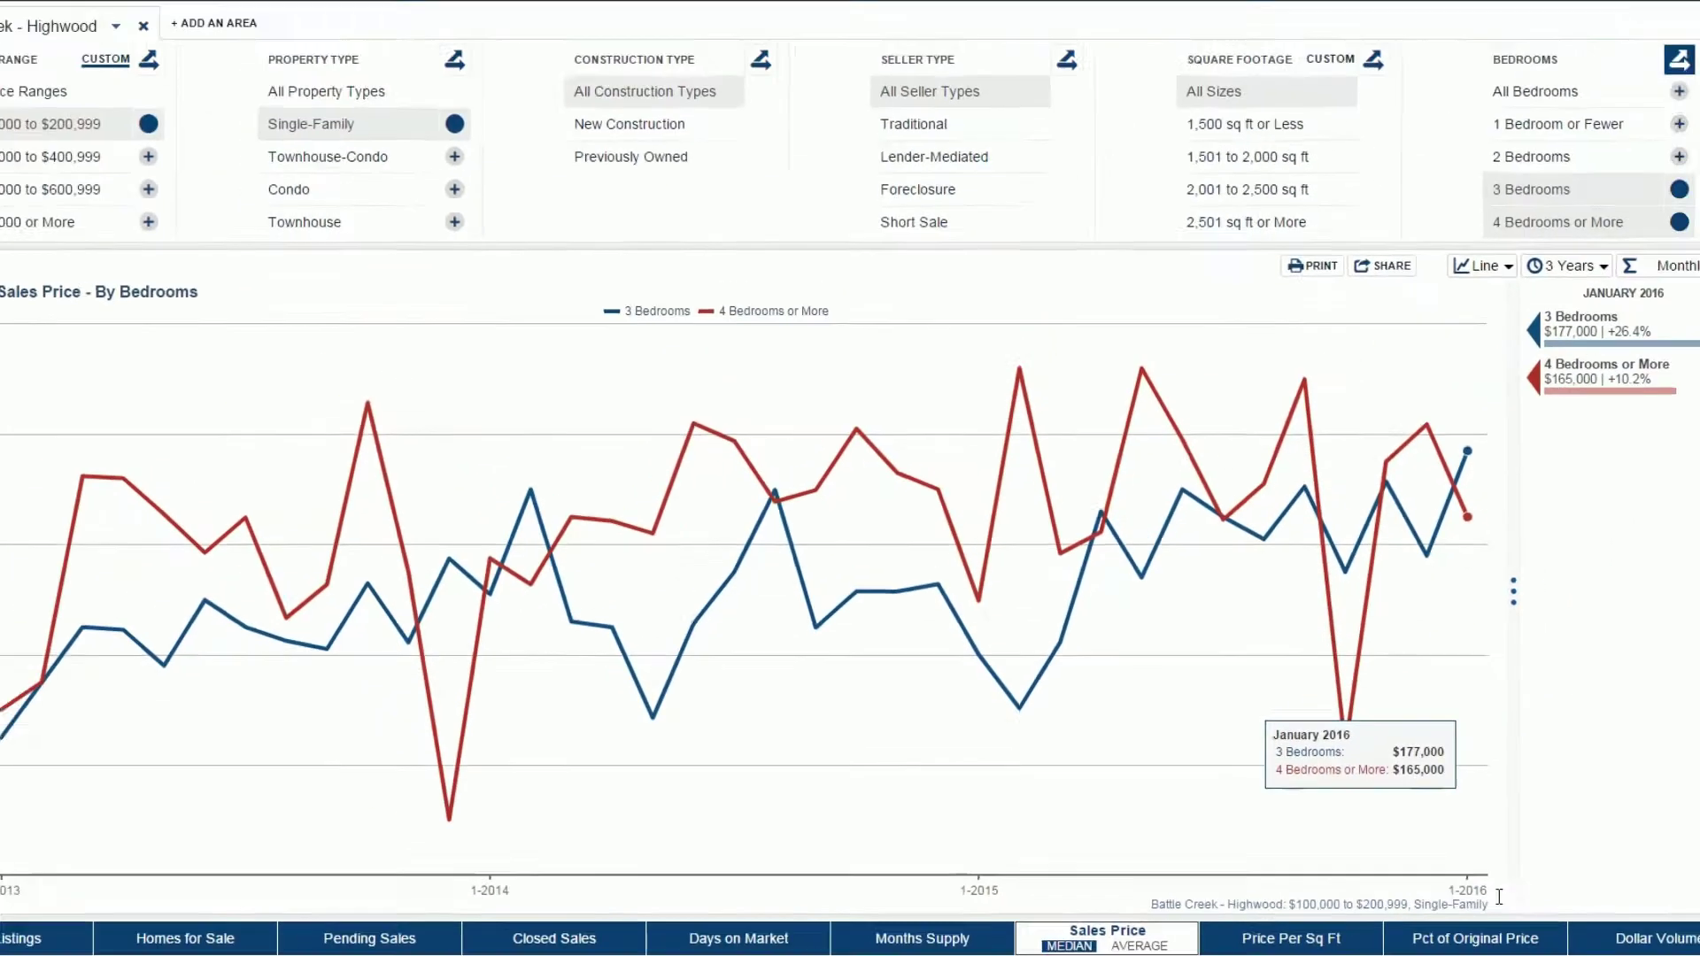
{"action": "left_click", "coordinate": [1363, 113]}
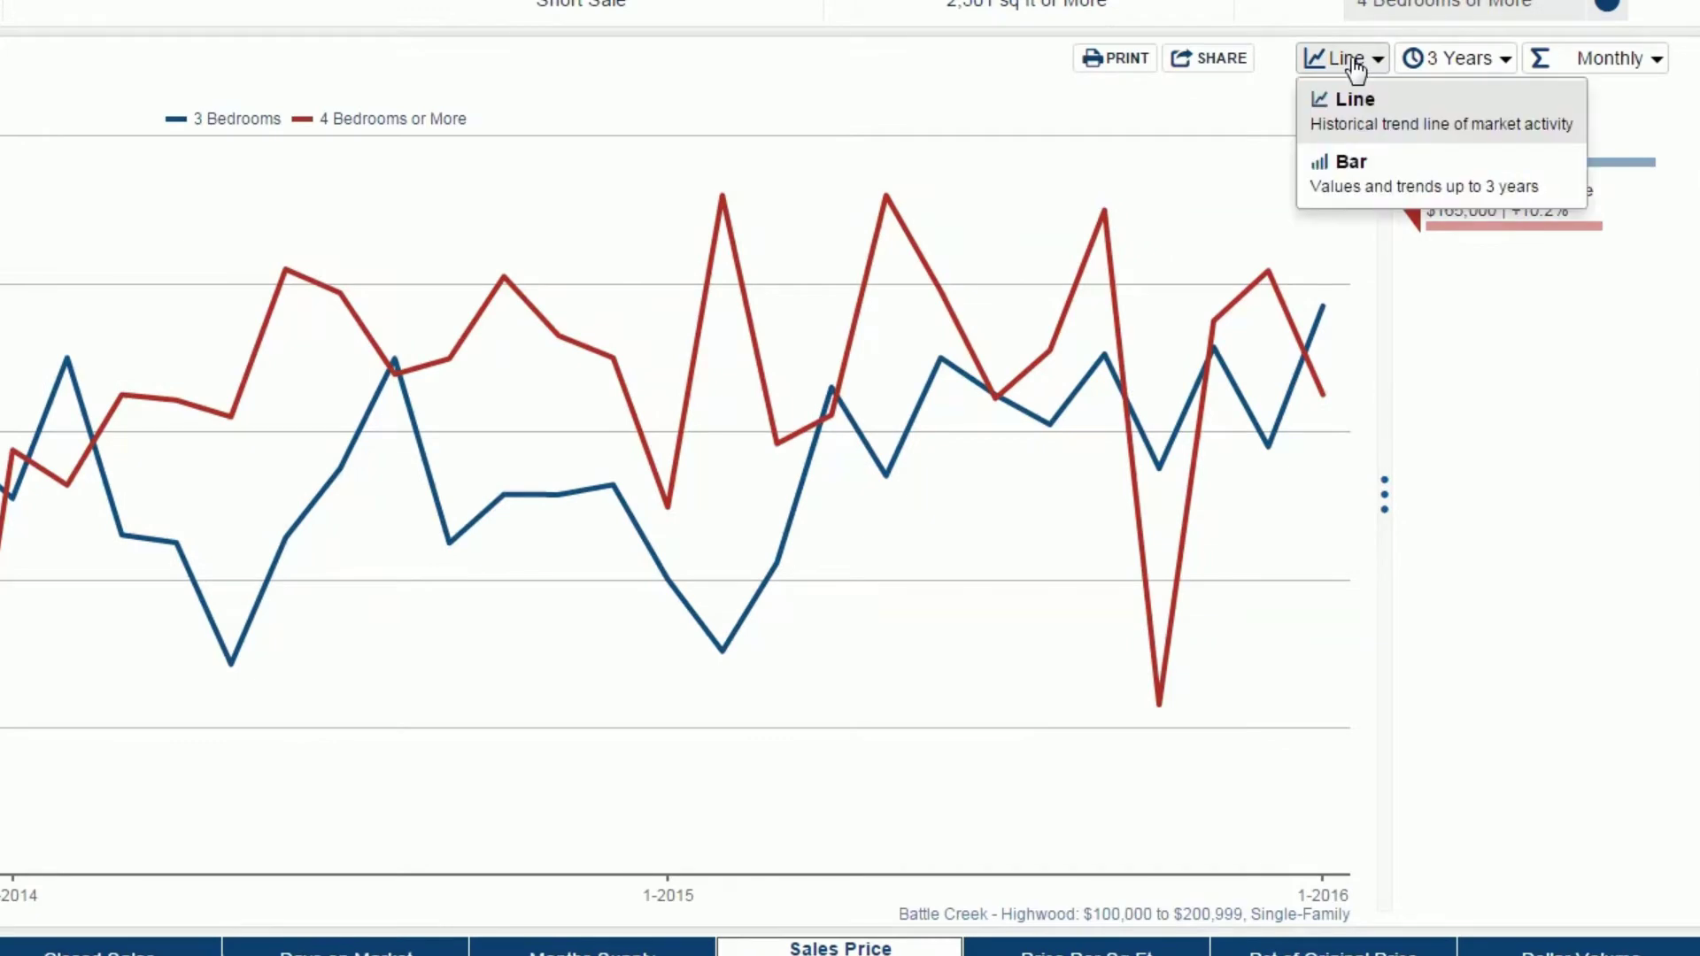
{"action": "left_click", "coordinate": [1370, 186]}
{"action": "left_click", "coordinate": [1463, 60]}
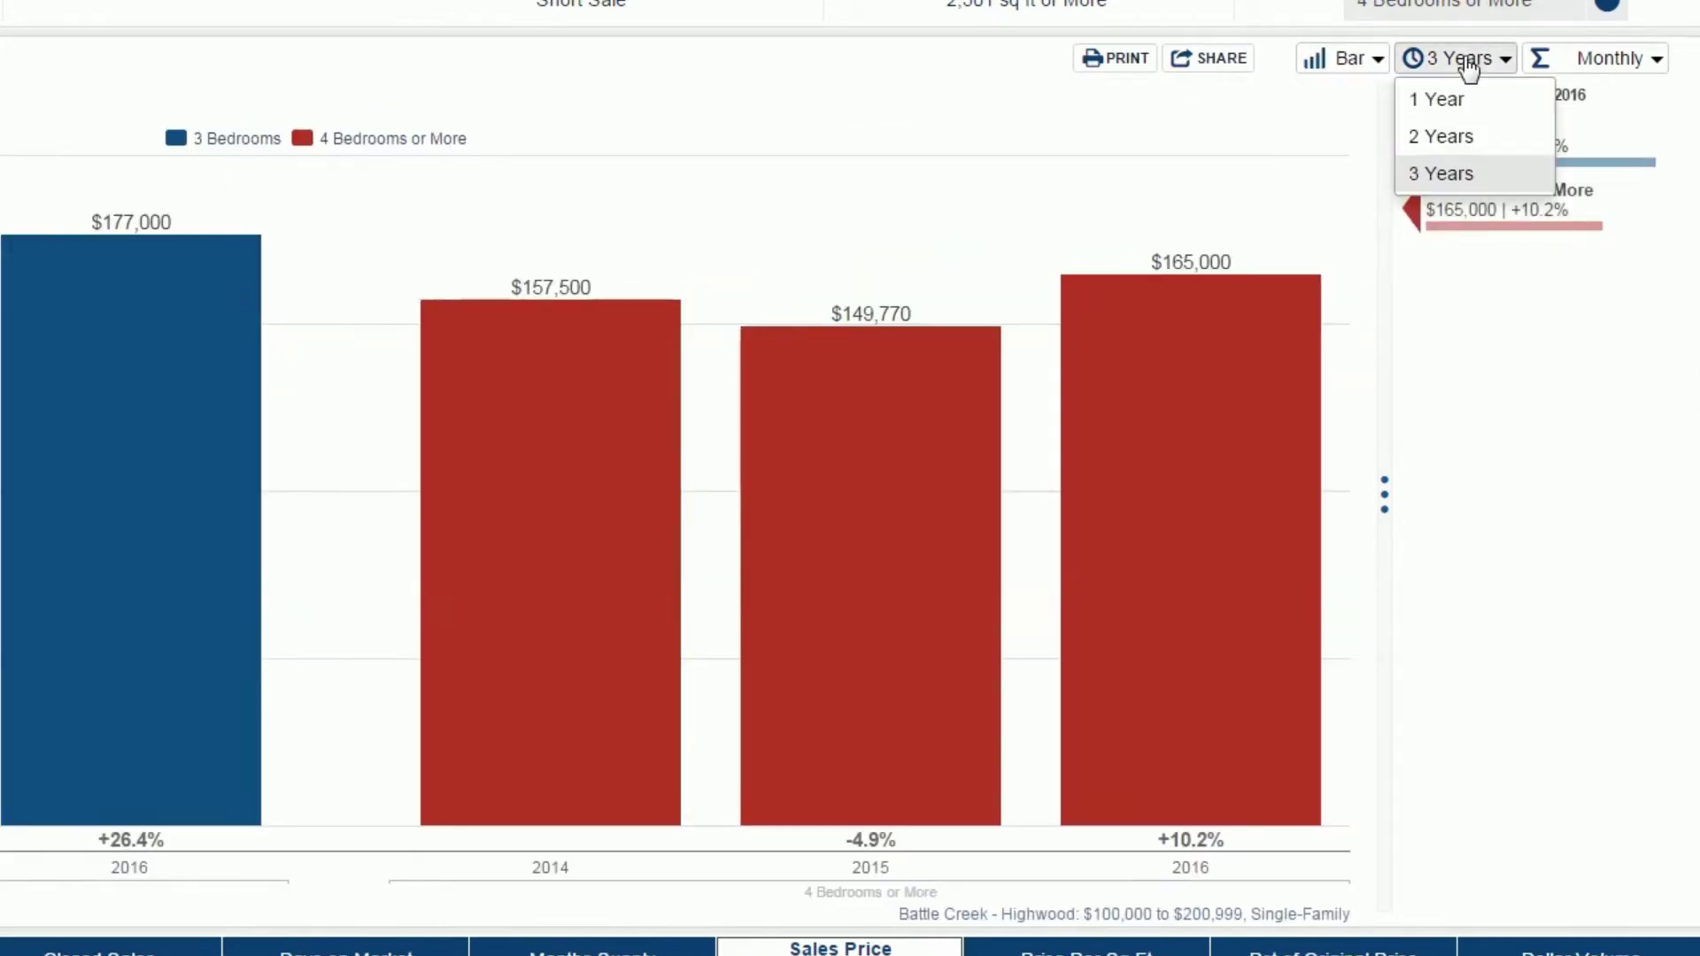
{"action": "left_click", "coordinate": [1445, 175]}
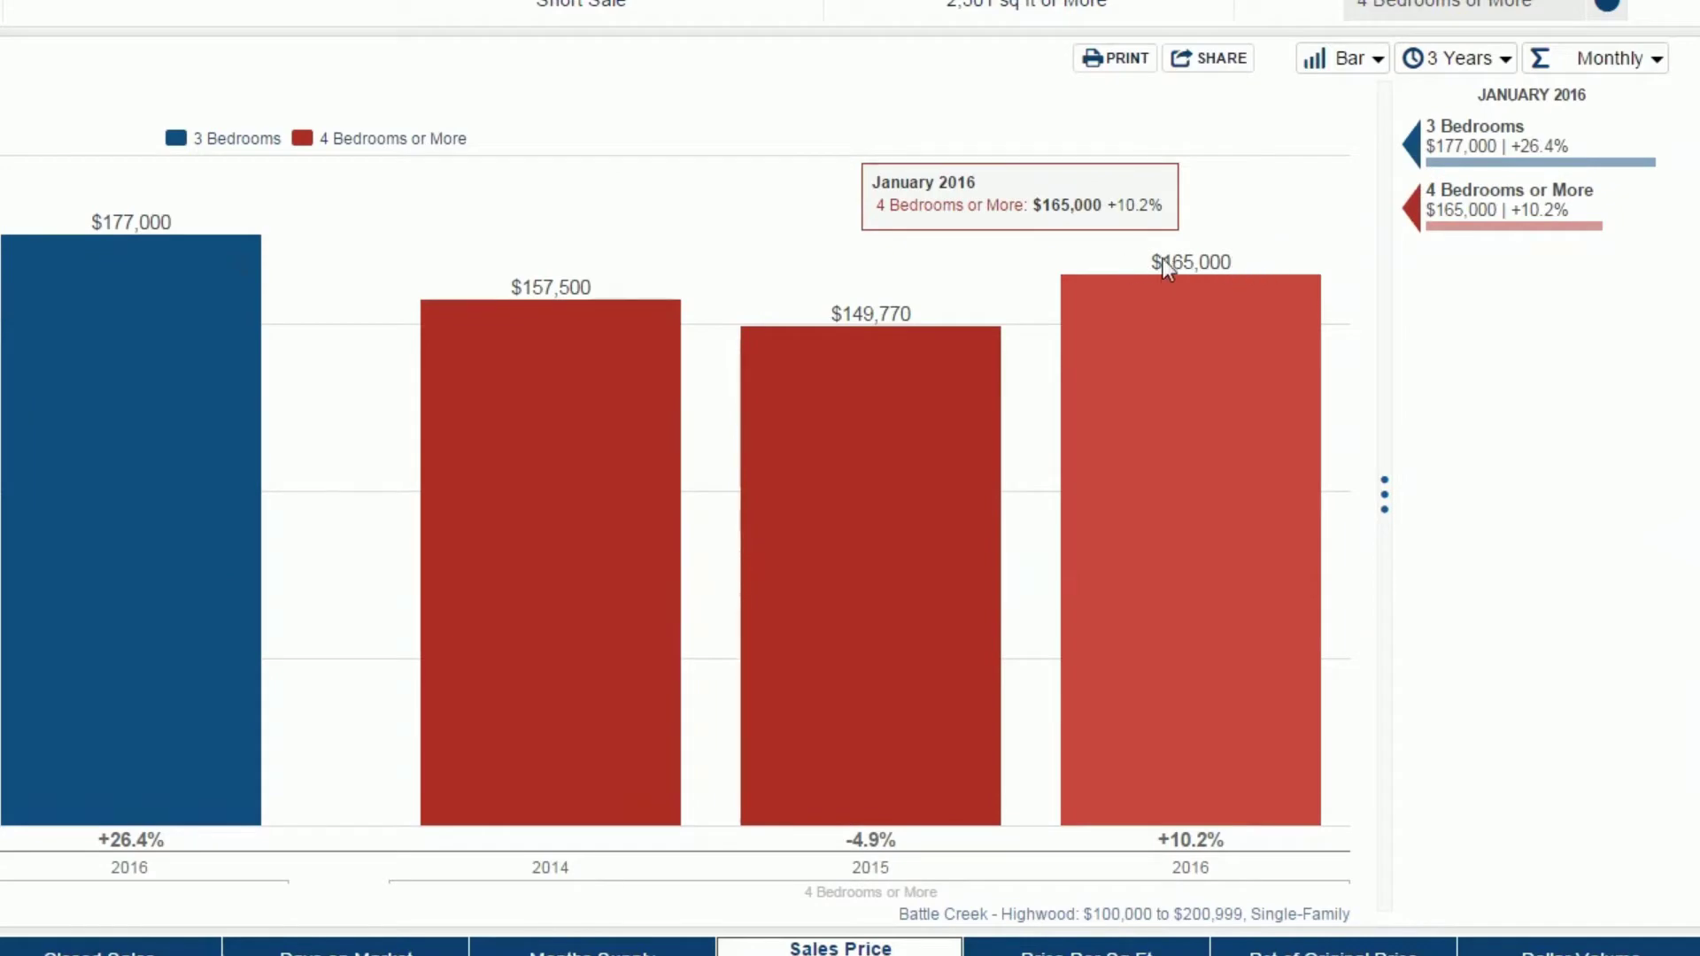
{"action": "left_click", "coordinate": [1372, 61]}
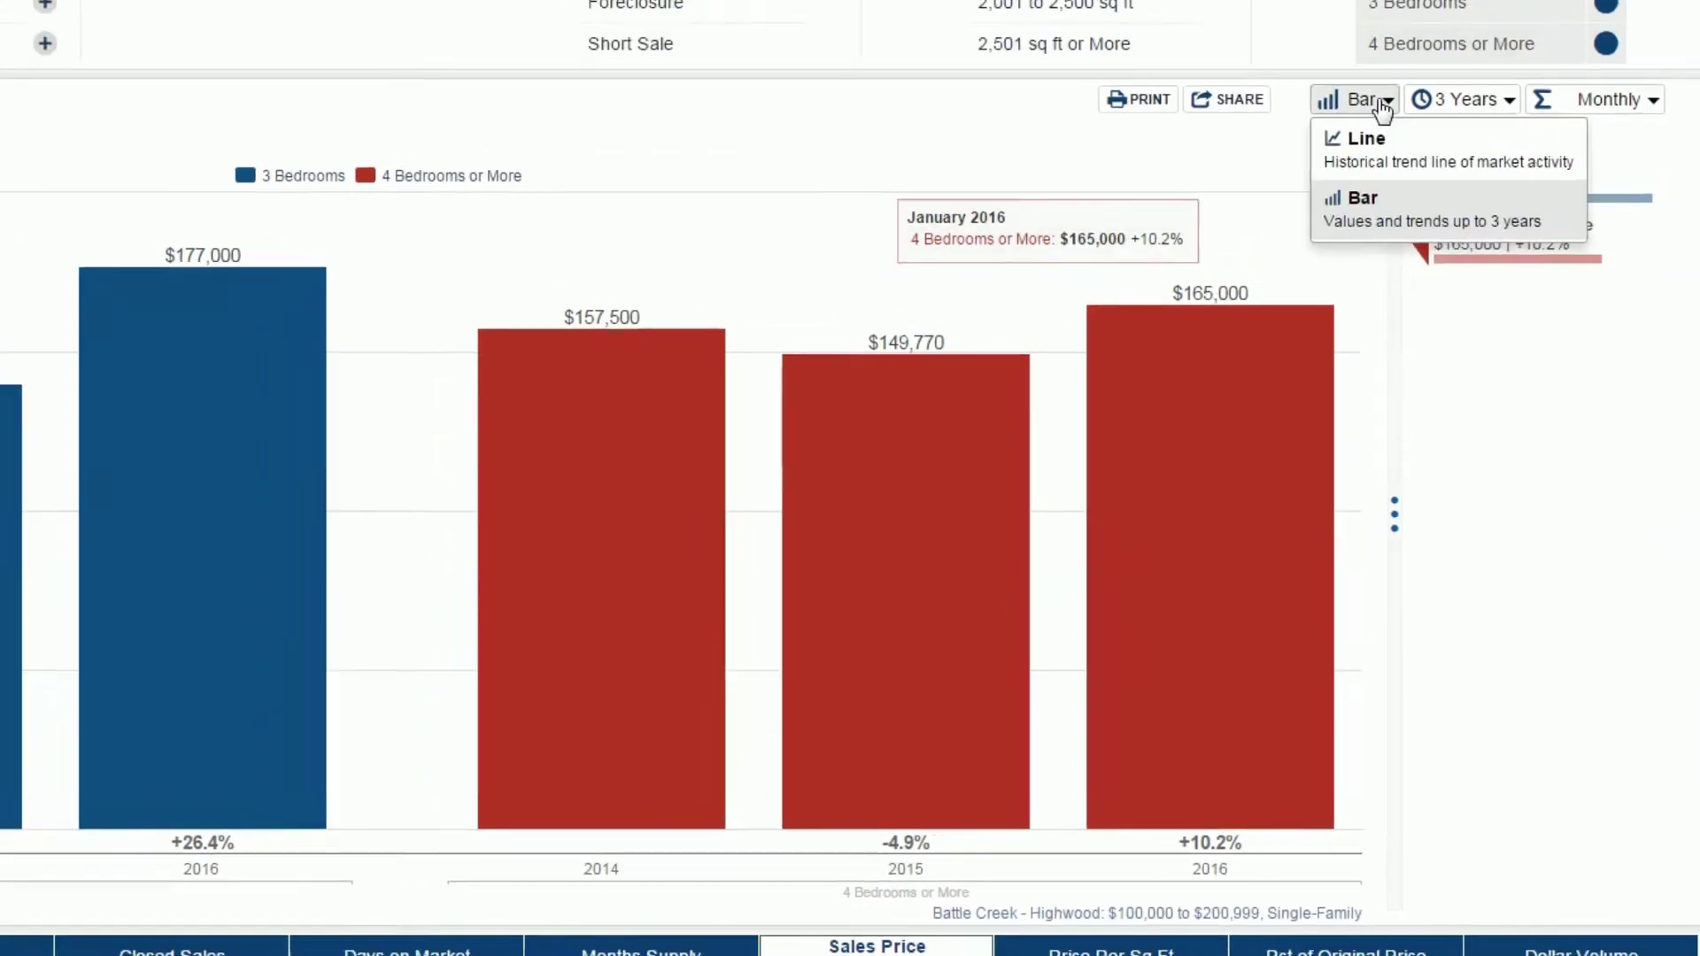
{"action": "left_click", "coordinate": [1371, 99]}
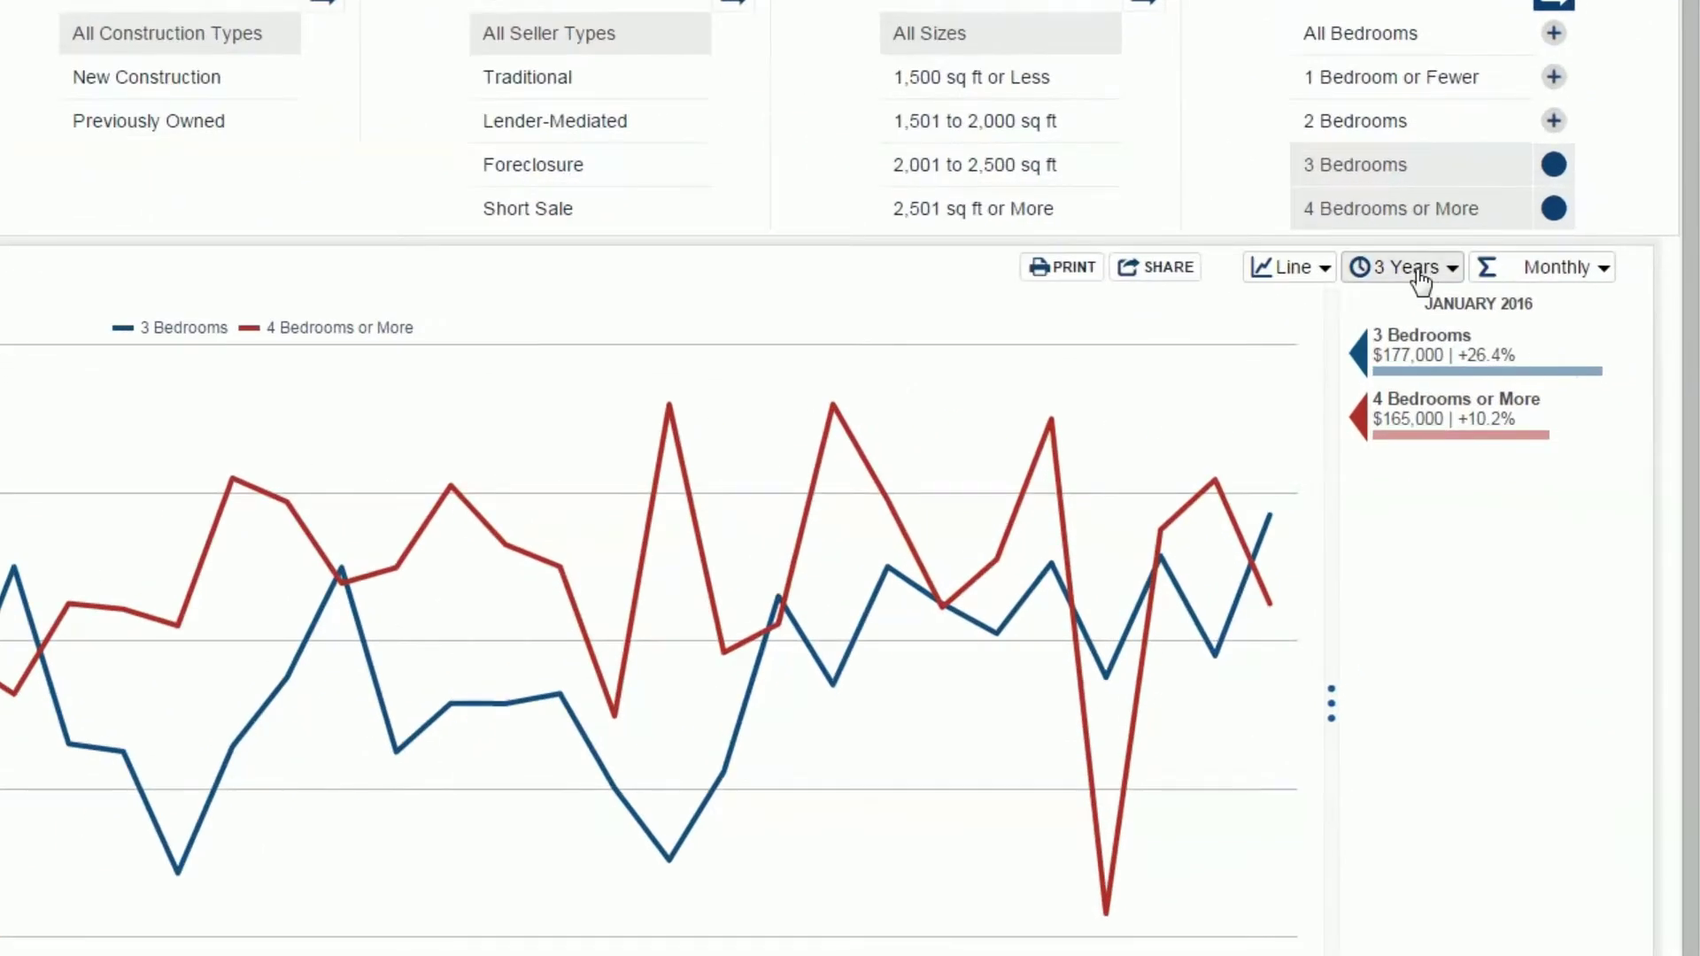
- Keep the 3 Years time range and set the calculation to Rolling 12 Months
{"action": "left_click", "coordinate": [1417, 270]}
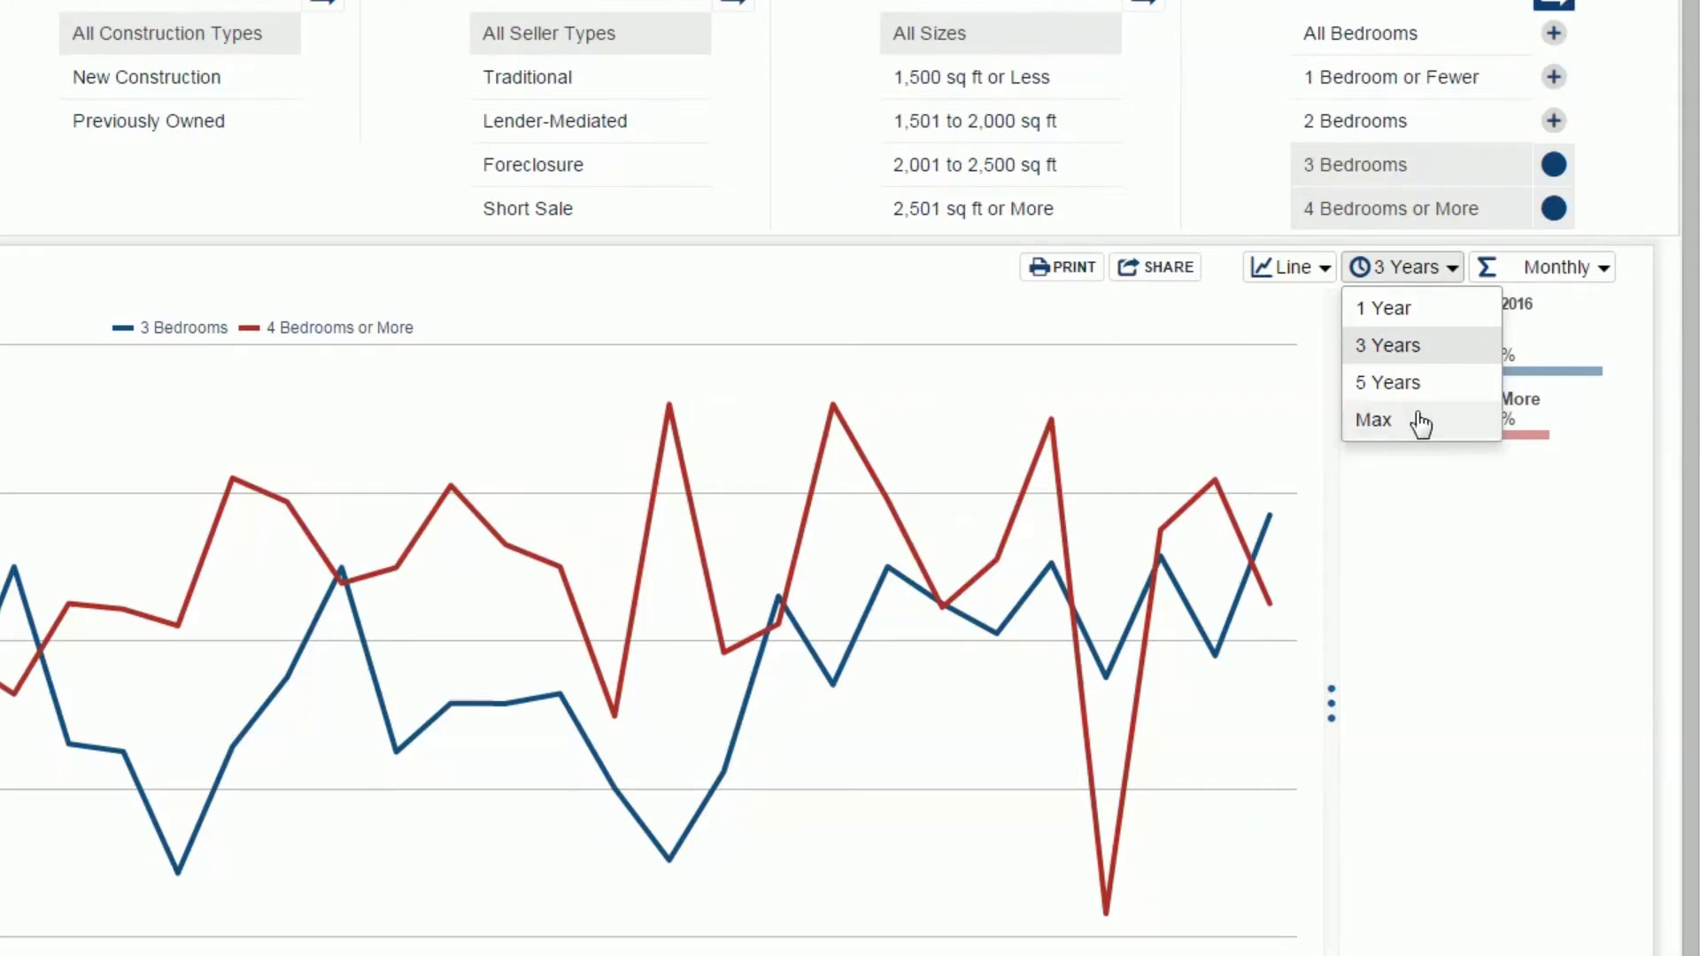
{"action": "left_click", "coordinate": [1417, 349]}
{"action": "left_click", "coordinate": [1545, 267]}
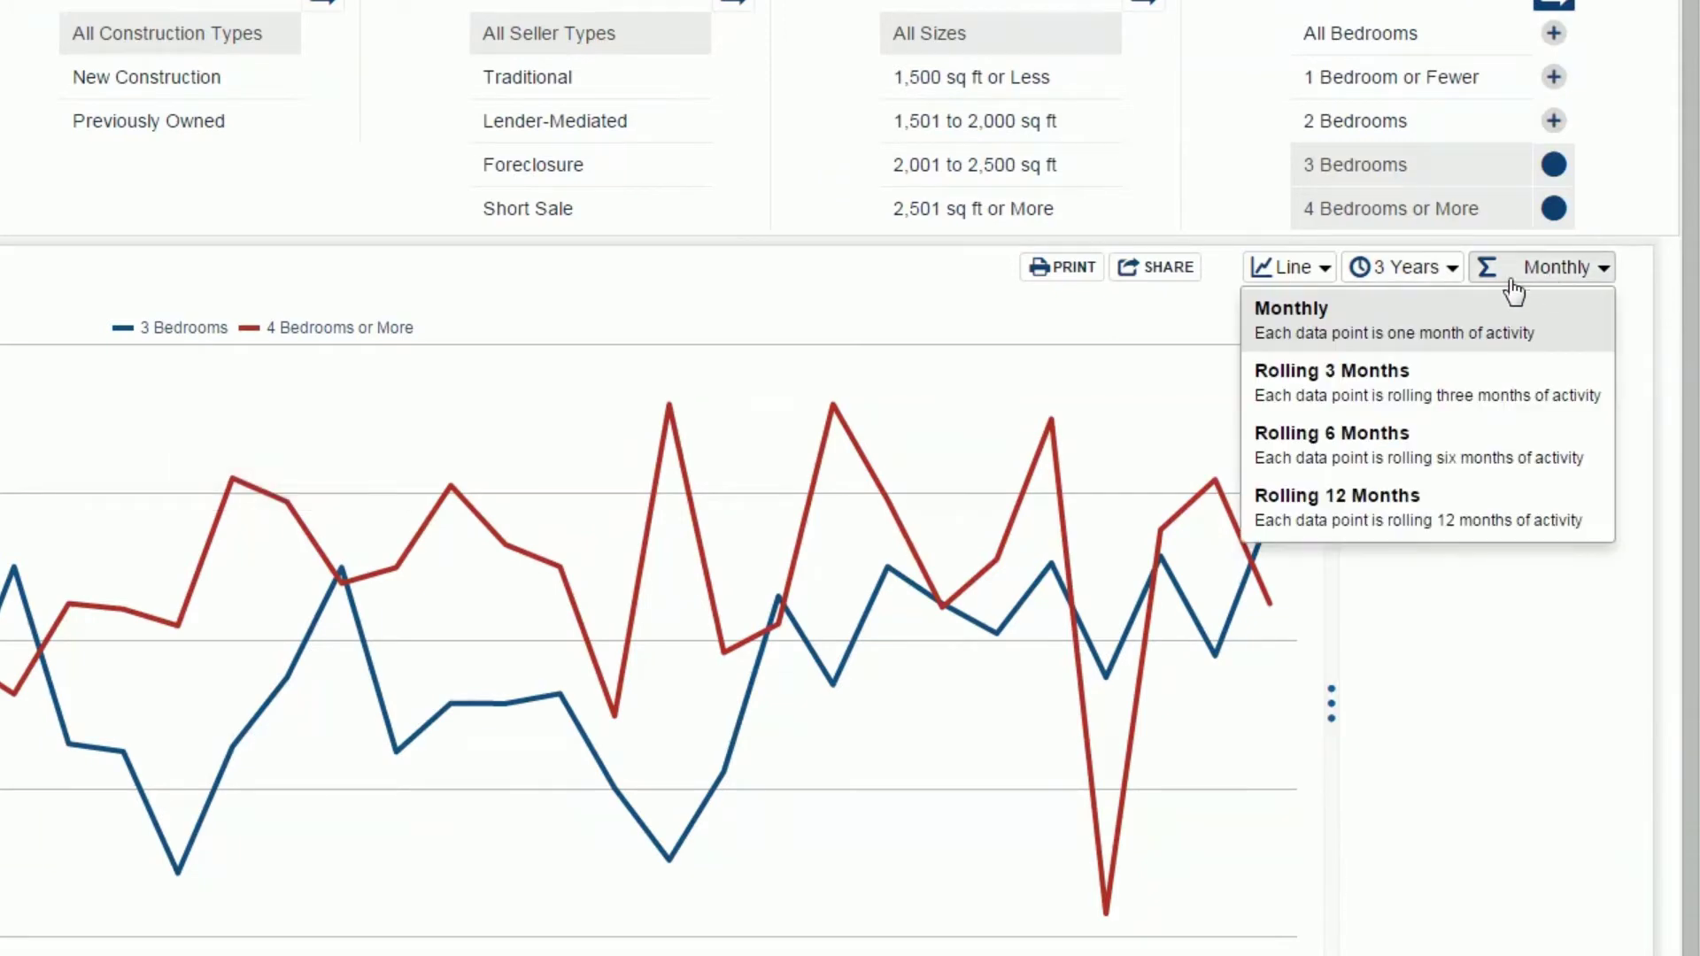
{"action": "left_click", "coordinate": [1333, 498]}
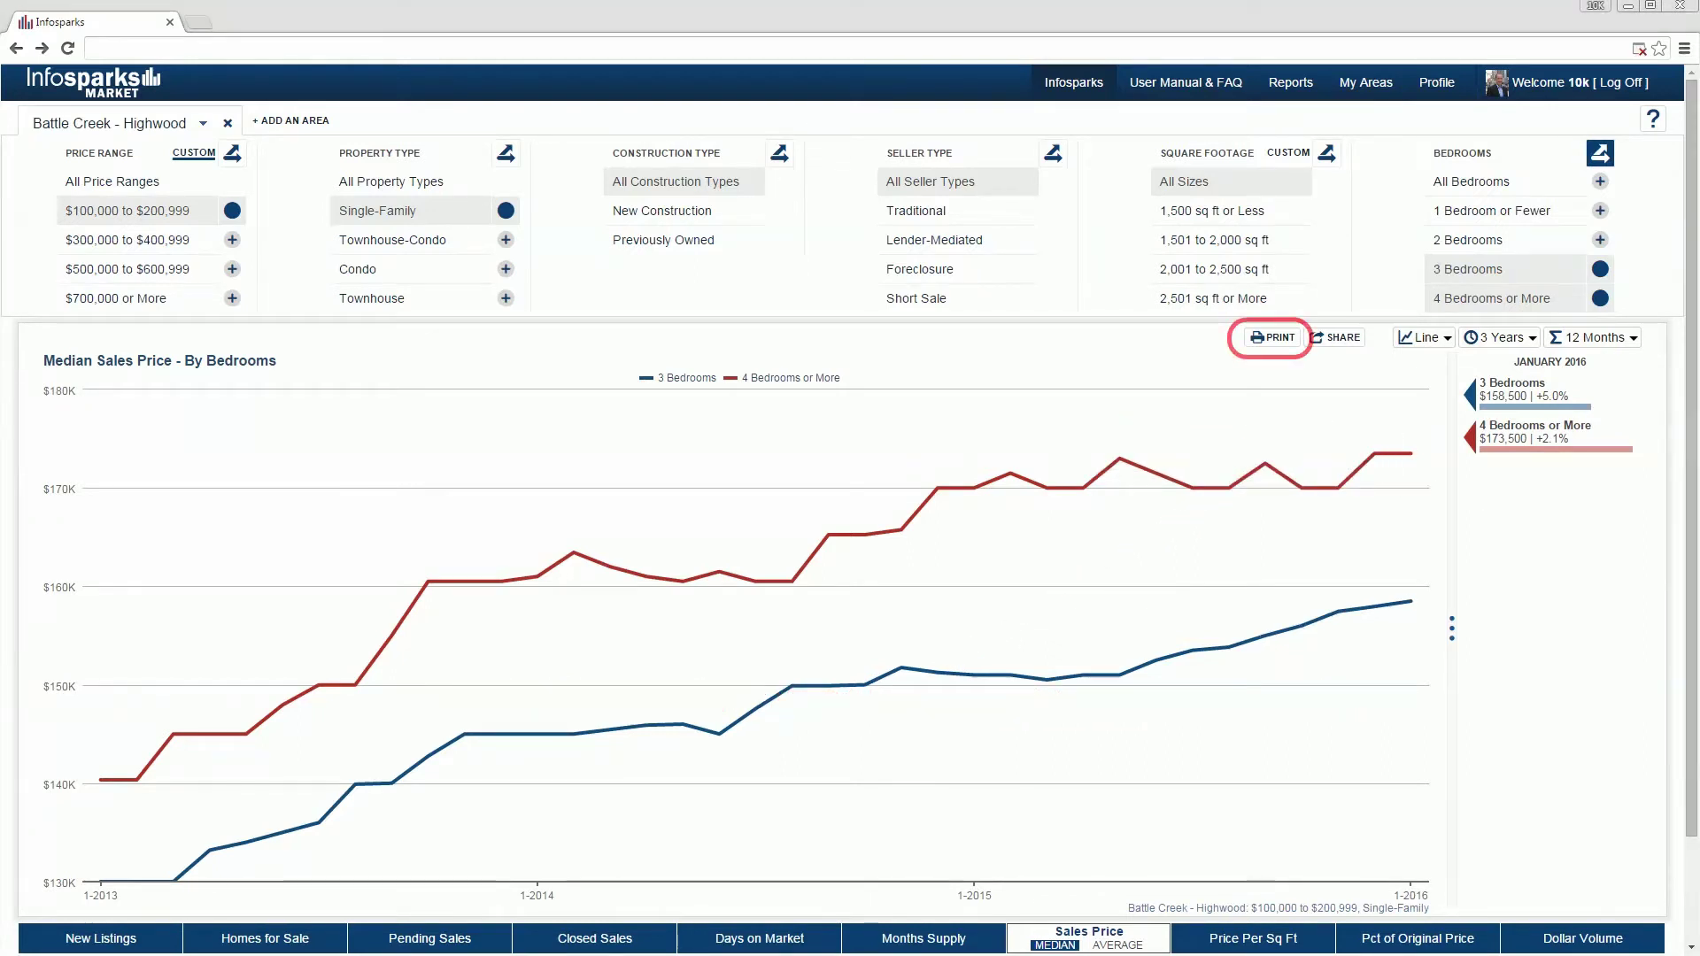
- Open the chart's Share Options dialog with SHARE, closing and reopening it once
{"action": "left_click", "coordinate": [1273, 338]}
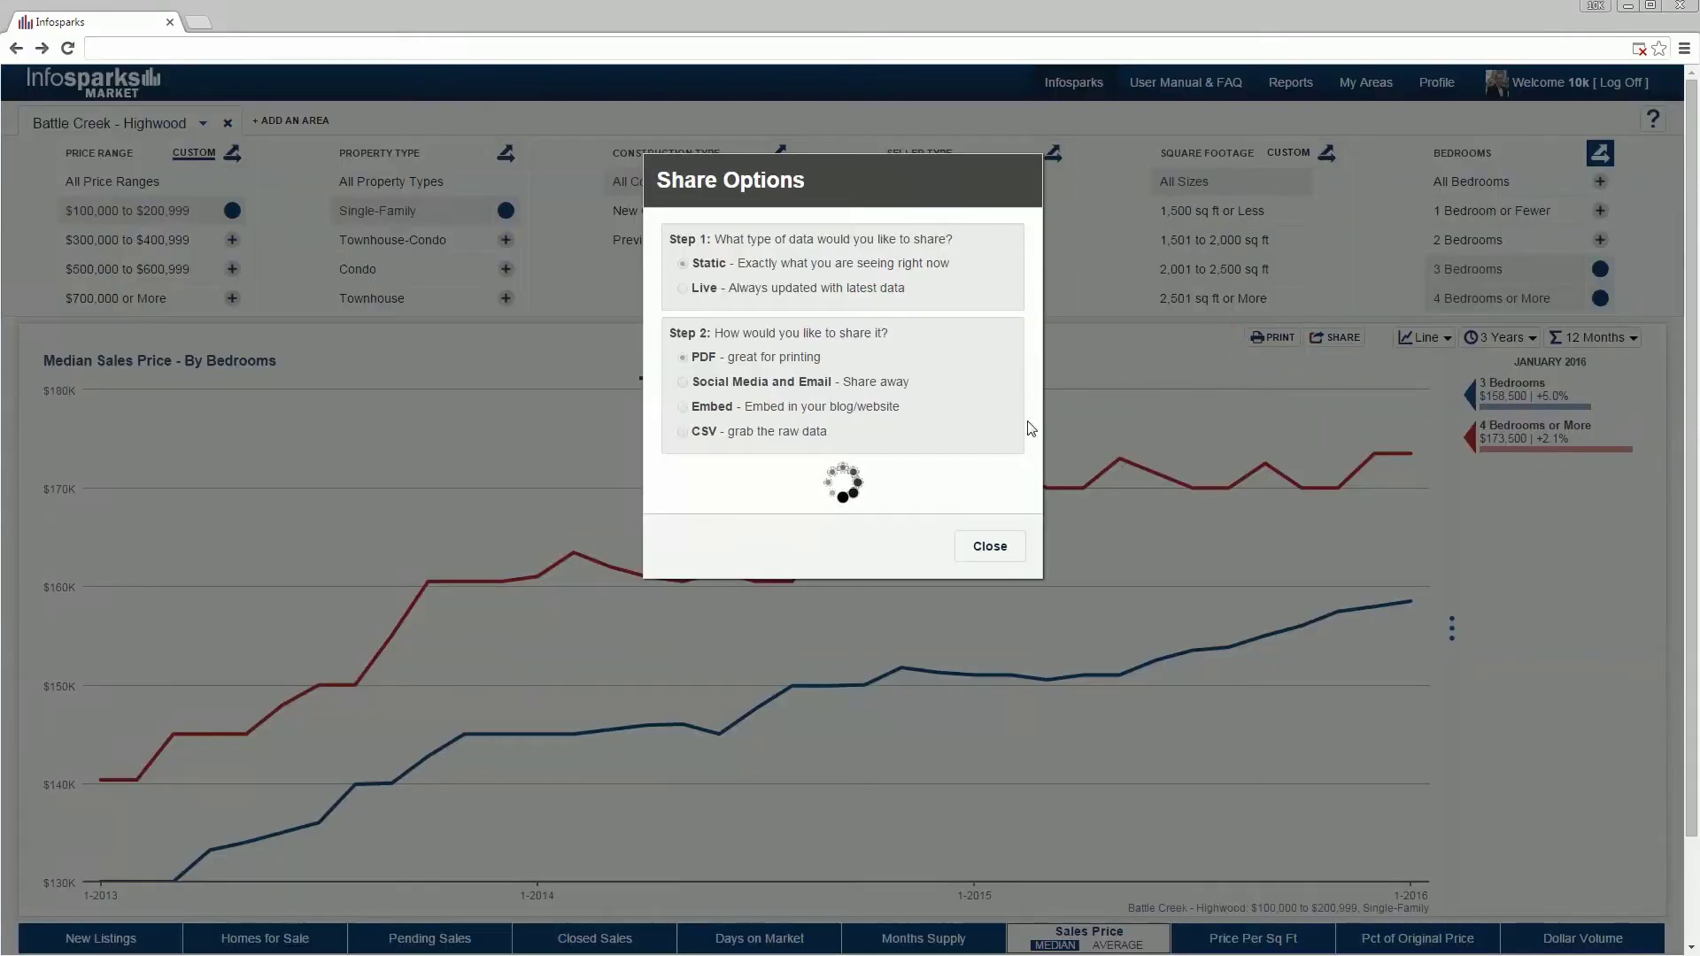
{"action": "left_click", "coordinate": [978, 634]}
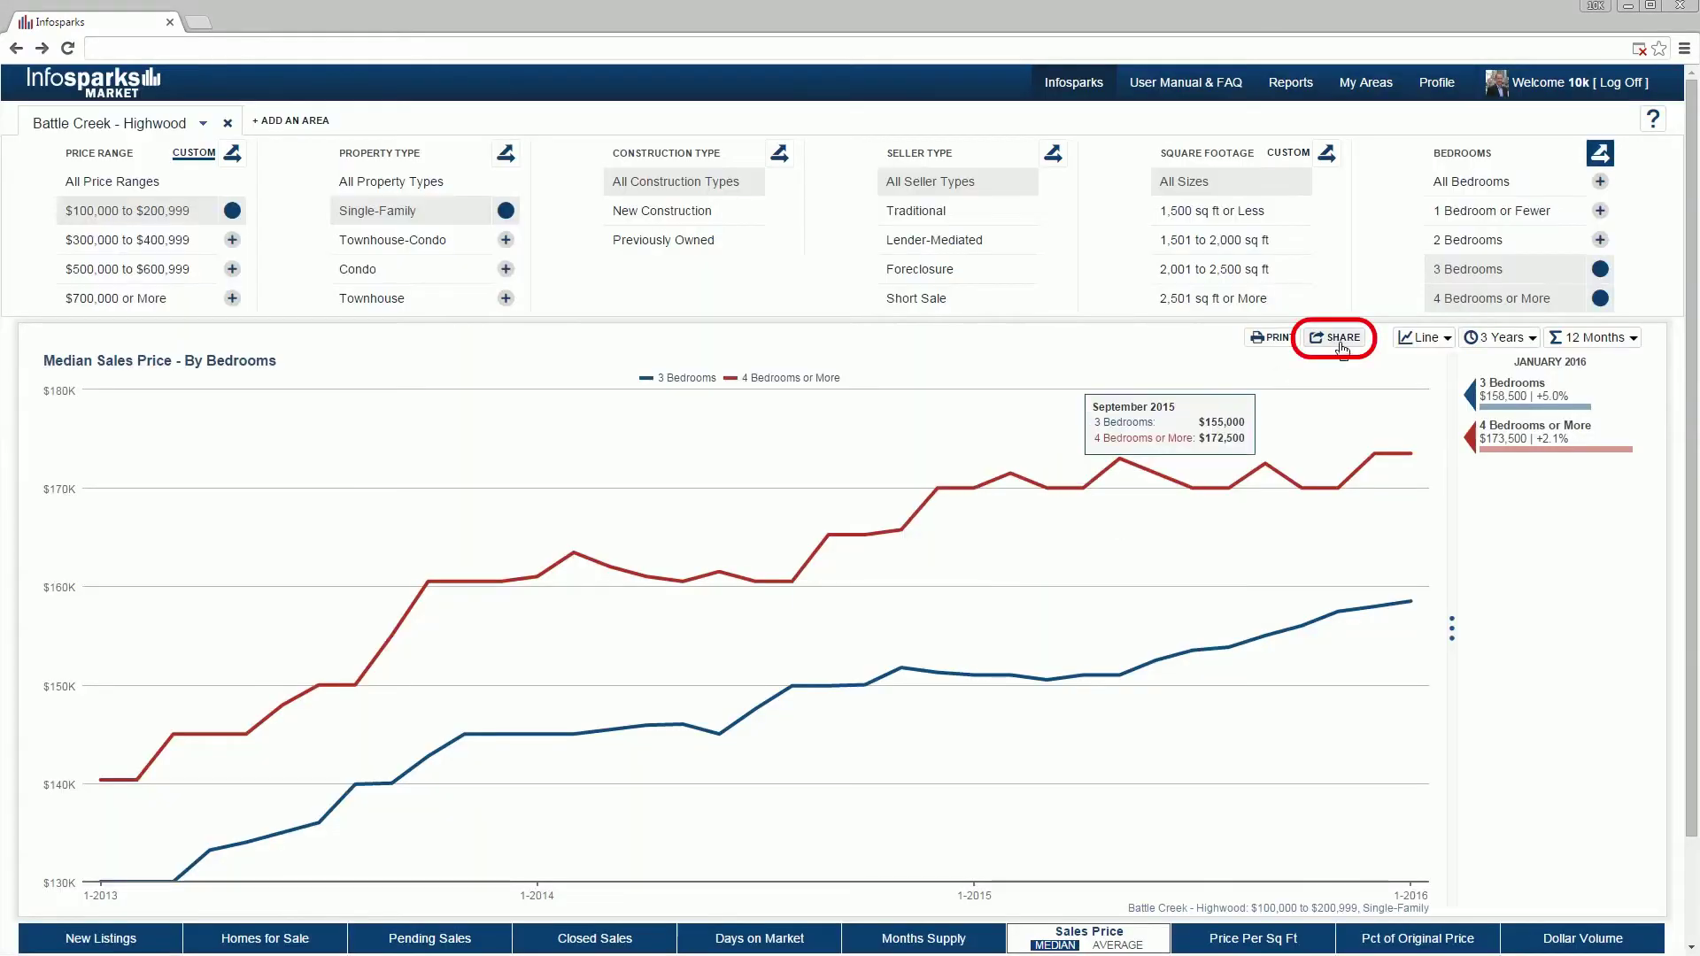
{"action": "left_click", "coordinate": [1334, 337]}
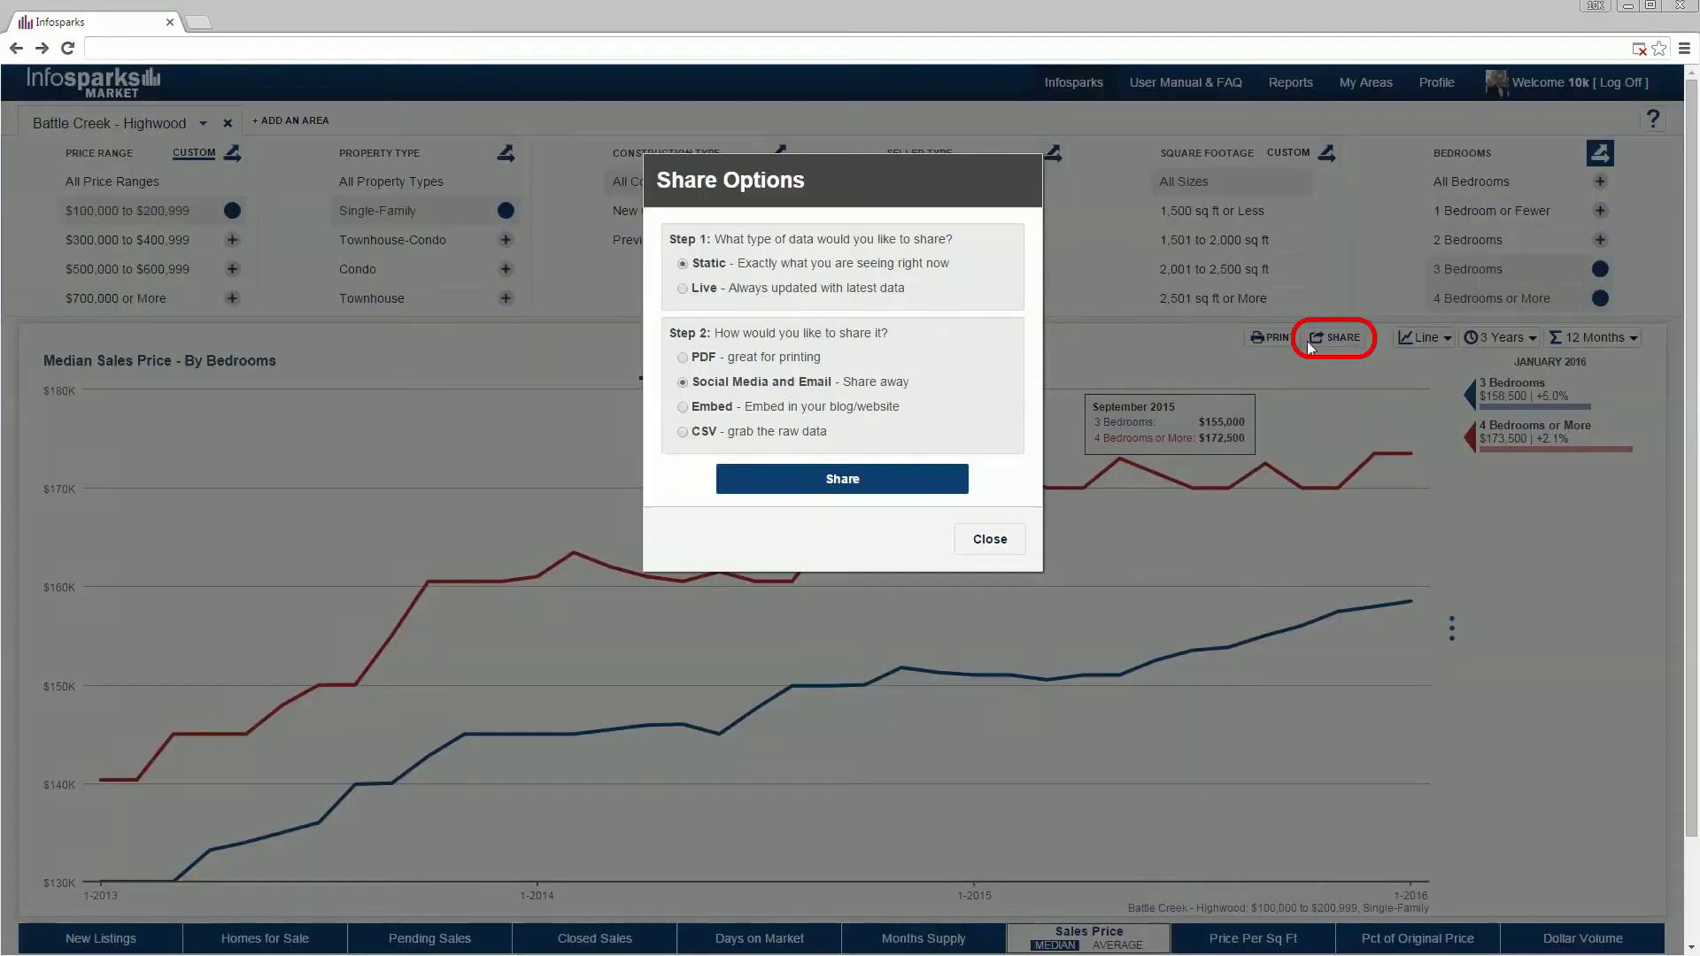
{"action": "left_click", "coordinate": [683, 264]}
{"action": "left_click", "coordinate": [683, 408]}
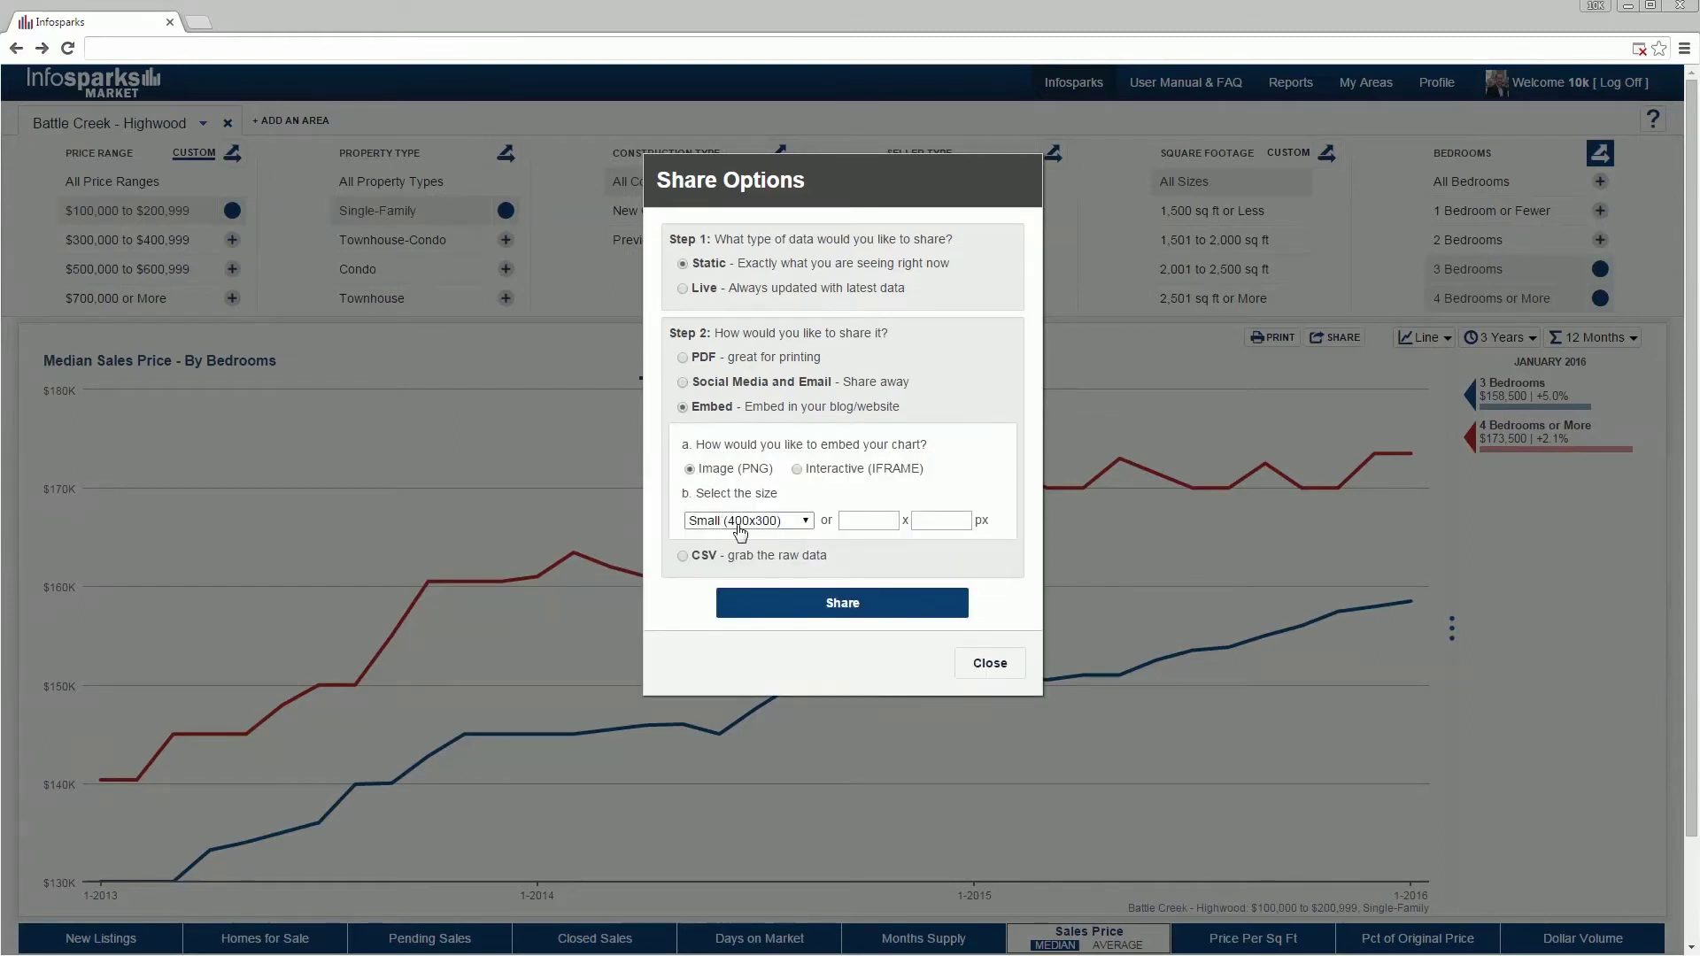
{"action": "left_click", "coordinate": [735, 520]}
{"action": "left_click", "coordinate": [738, 566]}
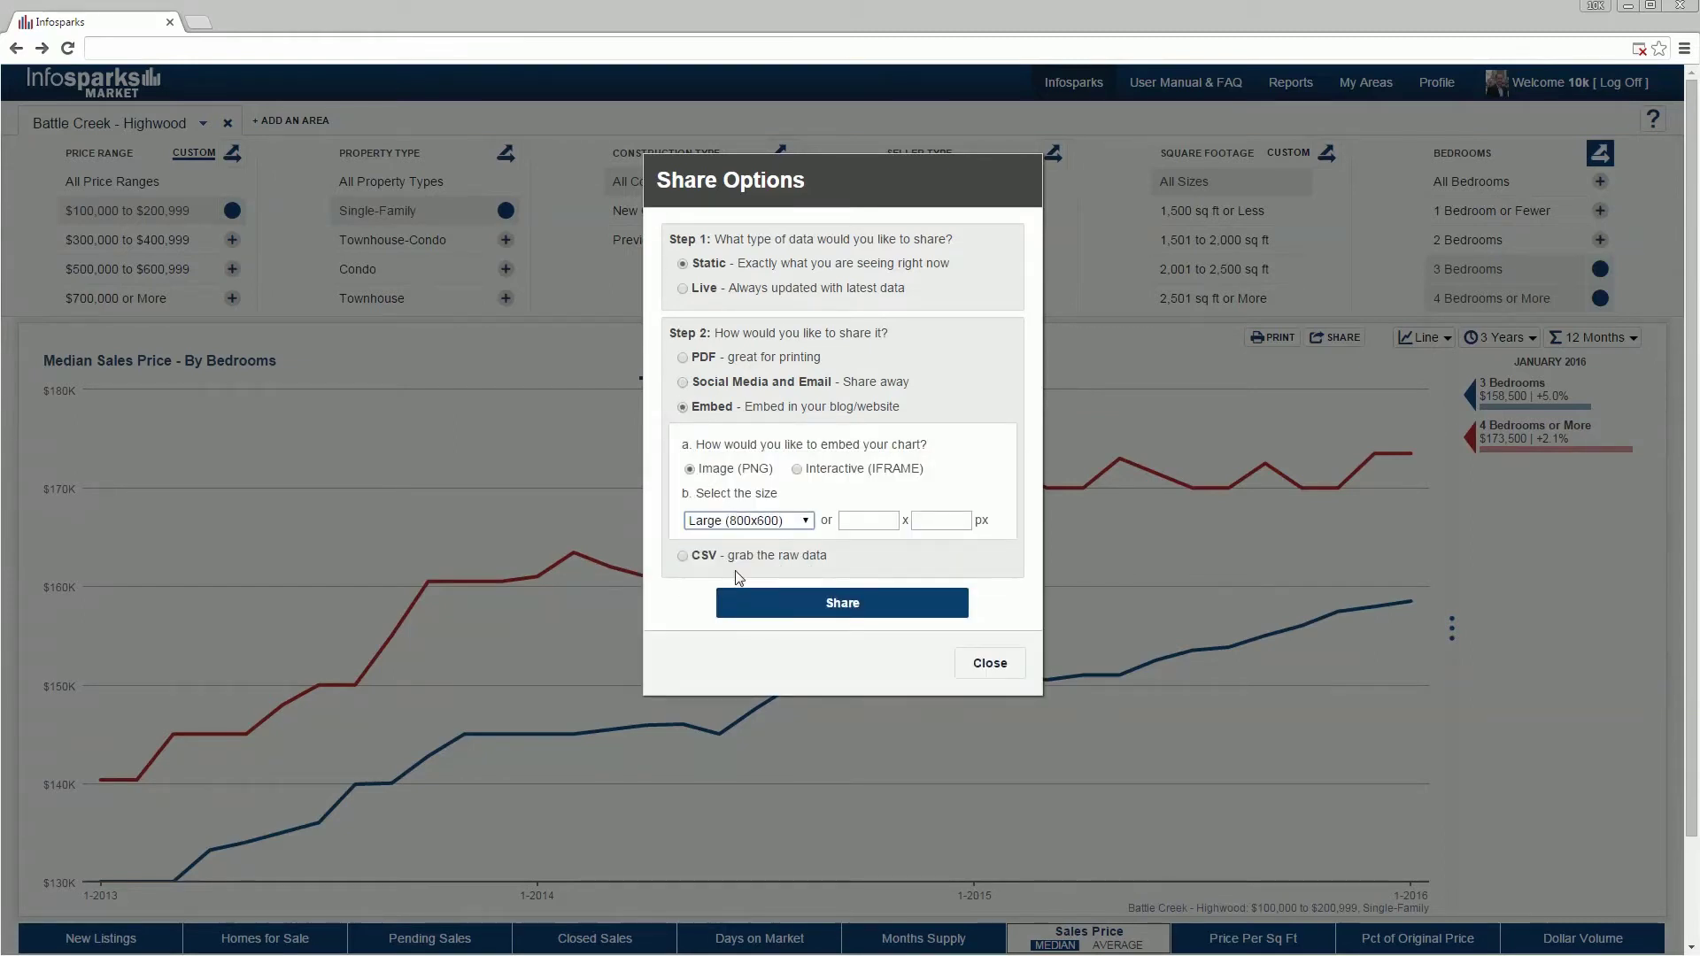
{"action": "left_click", "coordinate": [684, 556]}
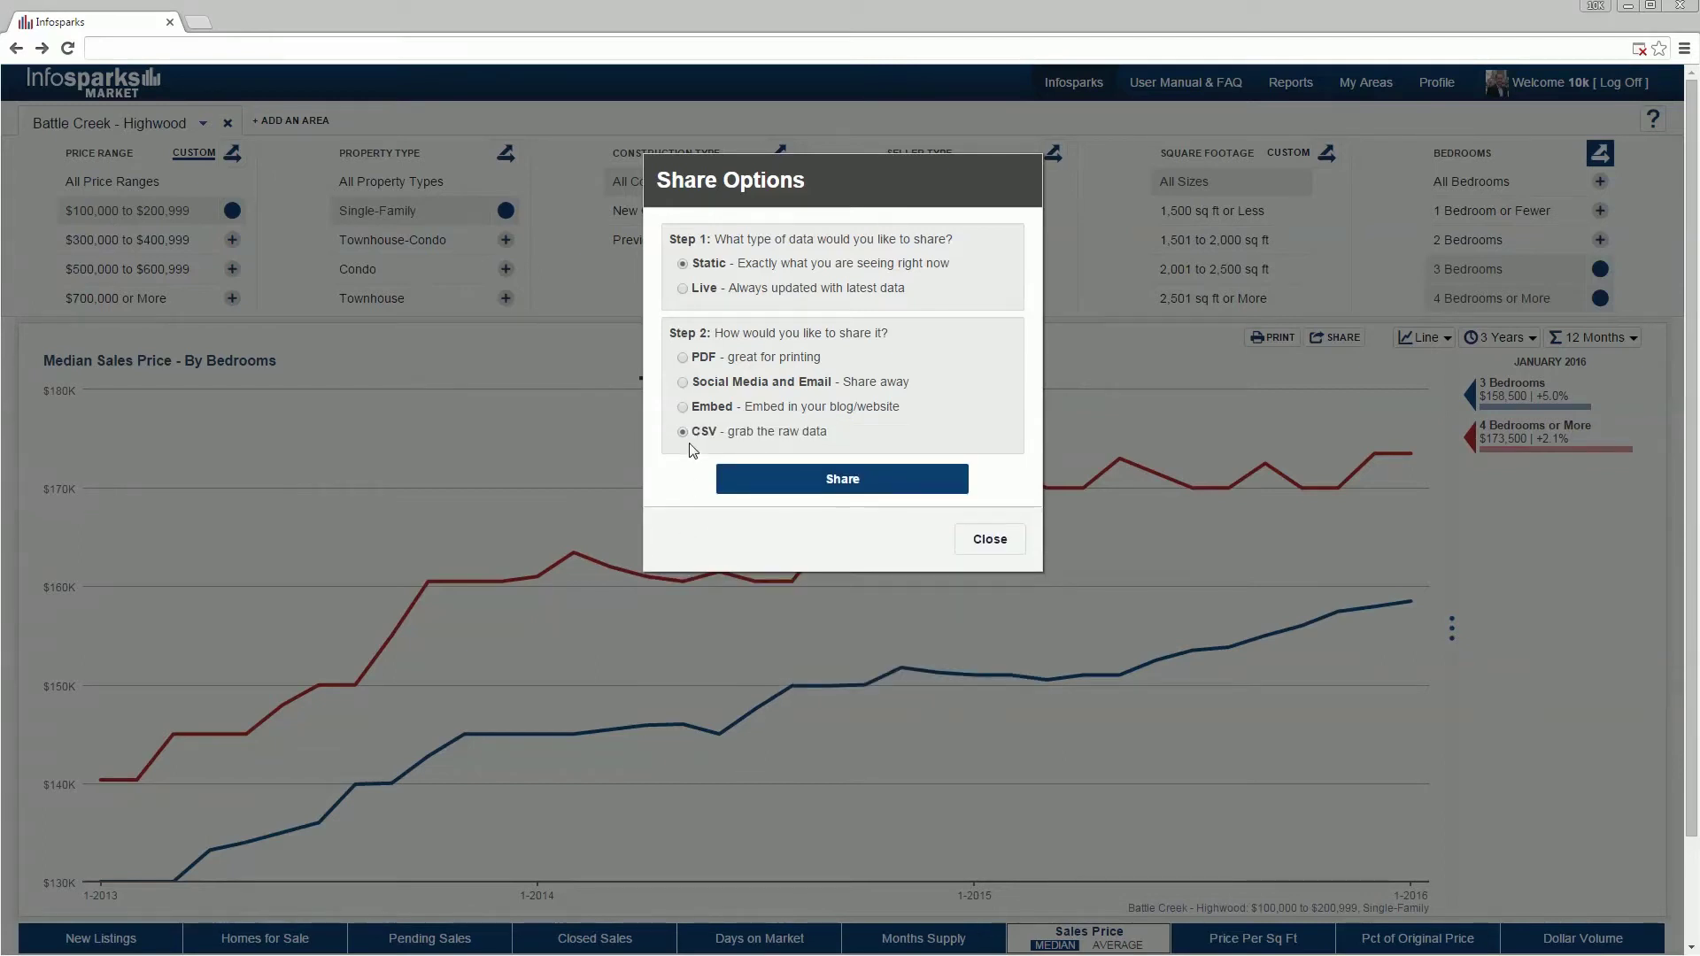
{"action": "left_click", "coordinate": [683, 407]}
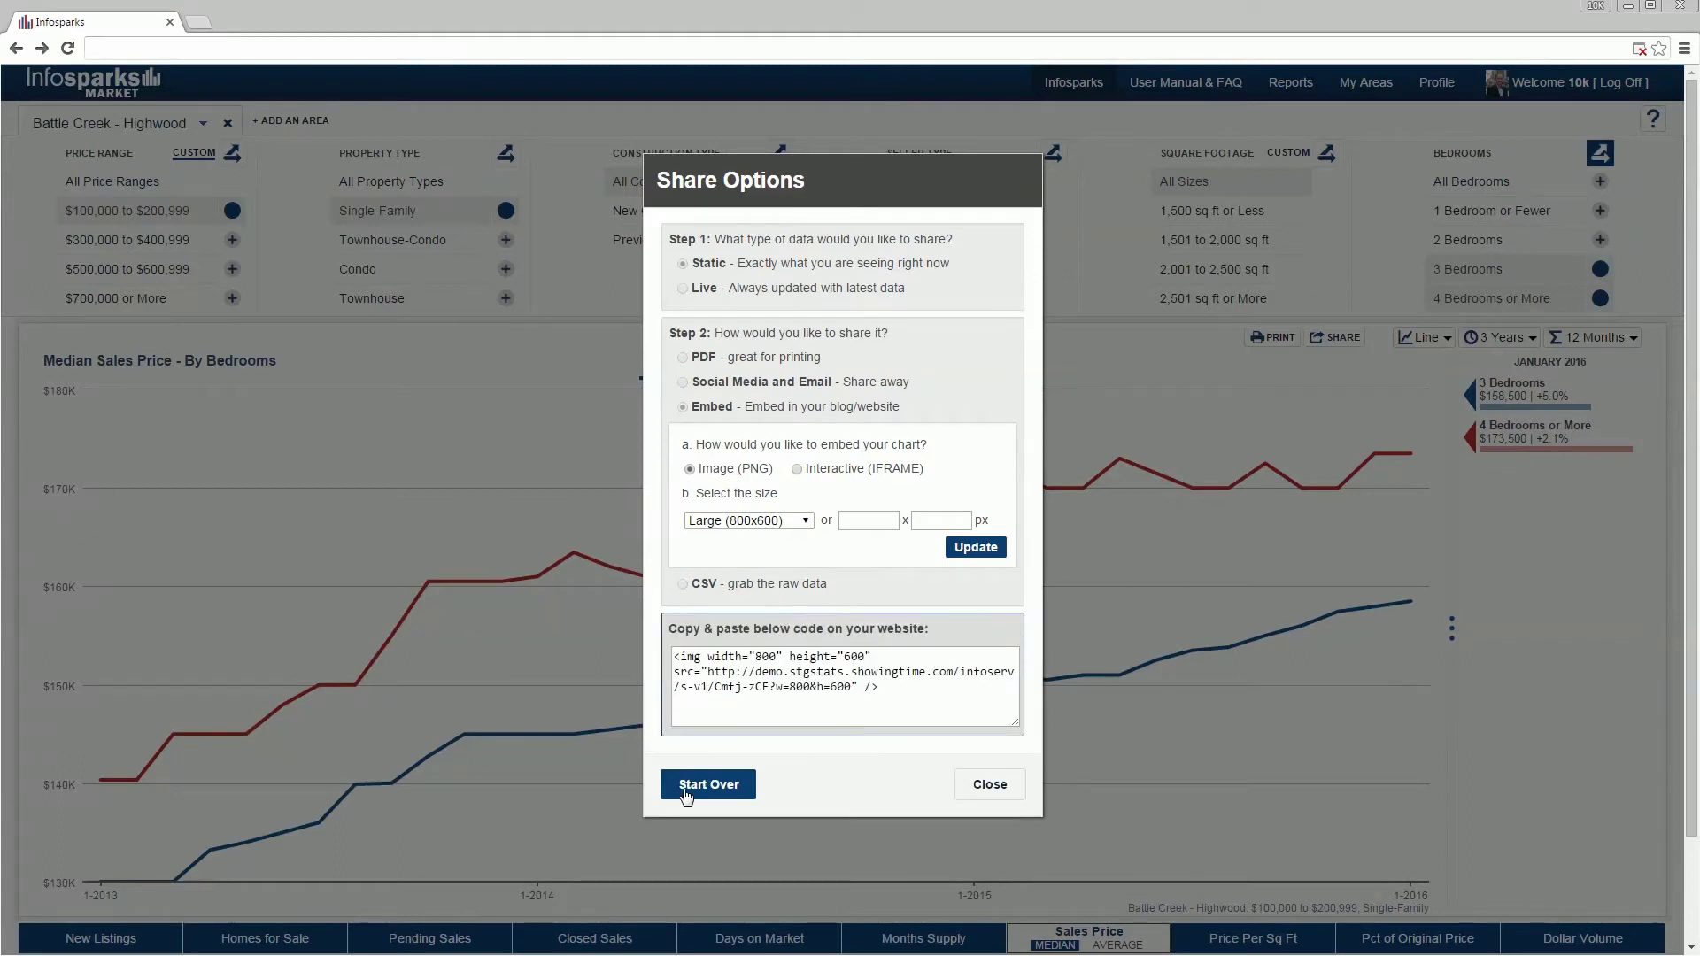
{"action": "left_click", "coordinate": [717, 785]}
- Generate a Live share link, review the shared chart page in a new tab, then close it
{"action": "left_click", "coordinate": [705, 294]}
{"action": "left_click", "coordinate": [800, 476]}
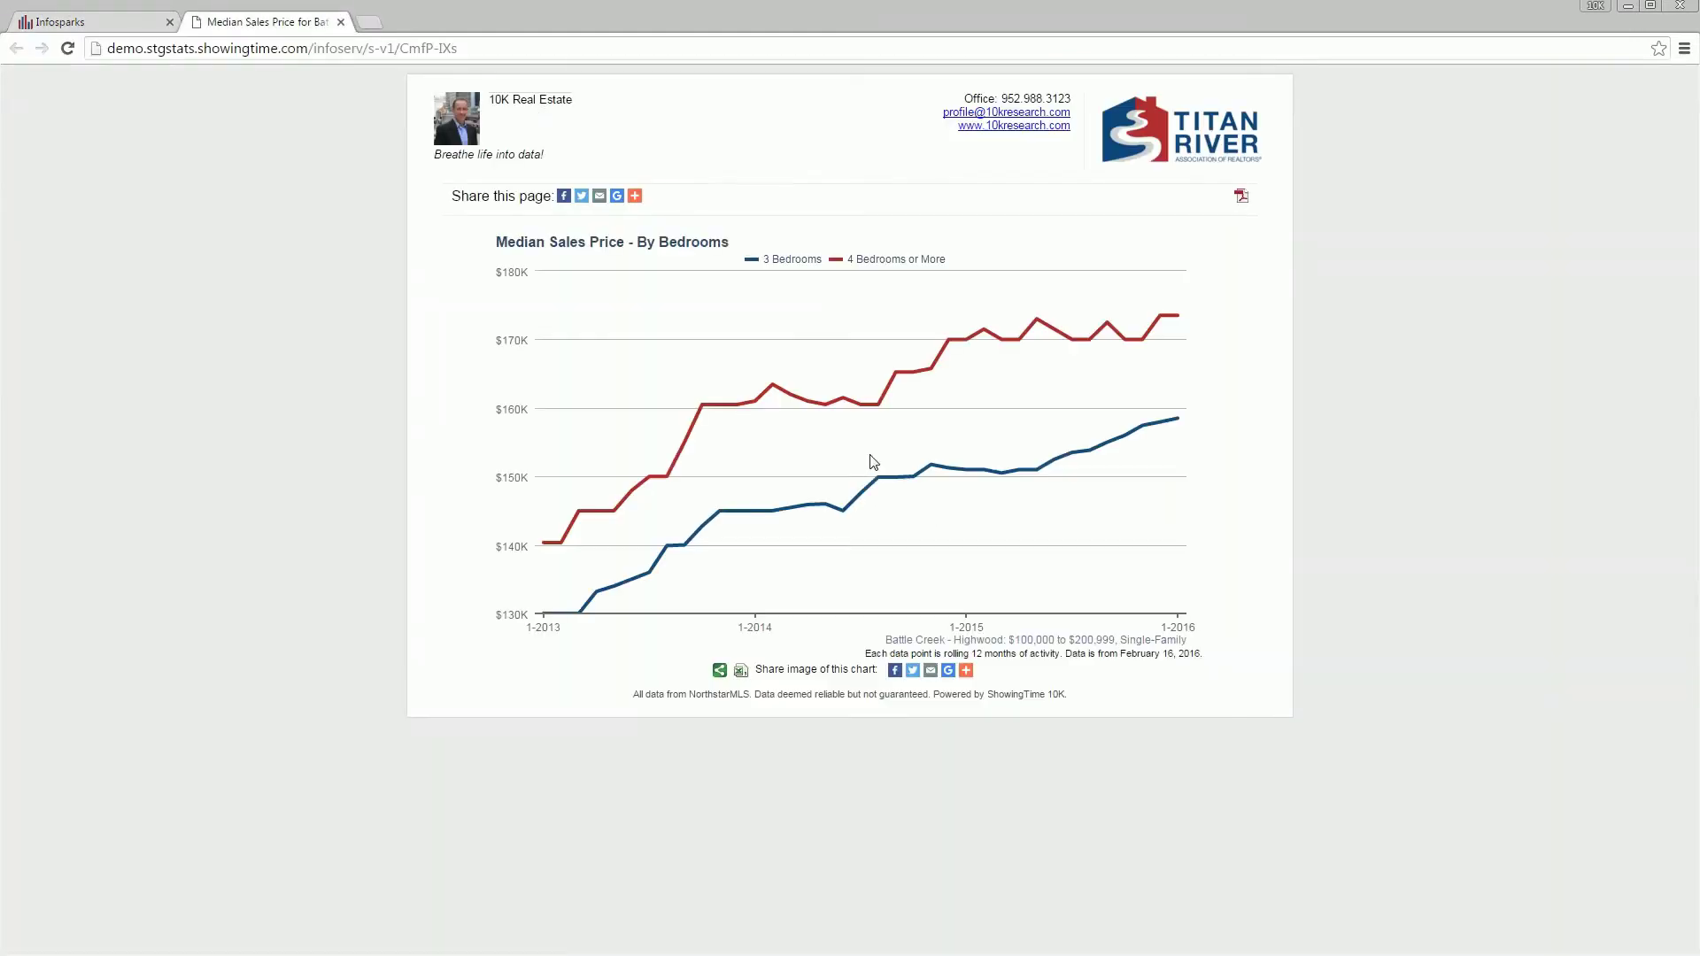
{"action": "mouse_move", "coordinate": [978, 410]}
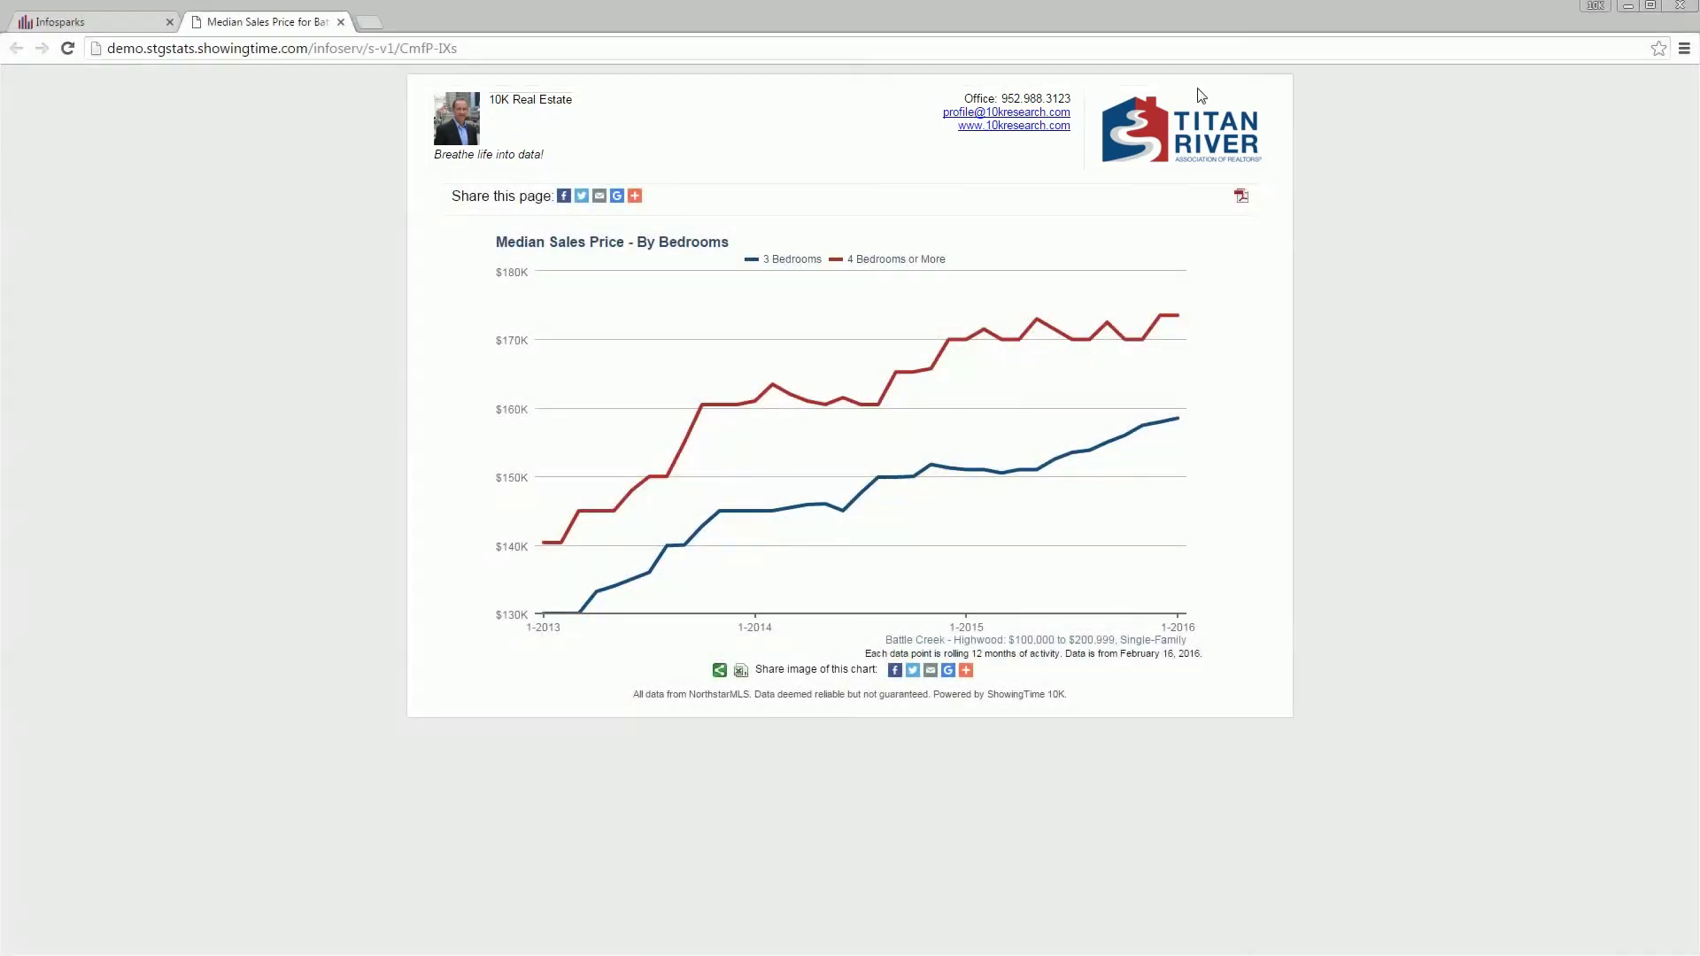
{"action": "left_click_drag", "start_coordinate": [457, 48], "coordinate": [94, 51]}
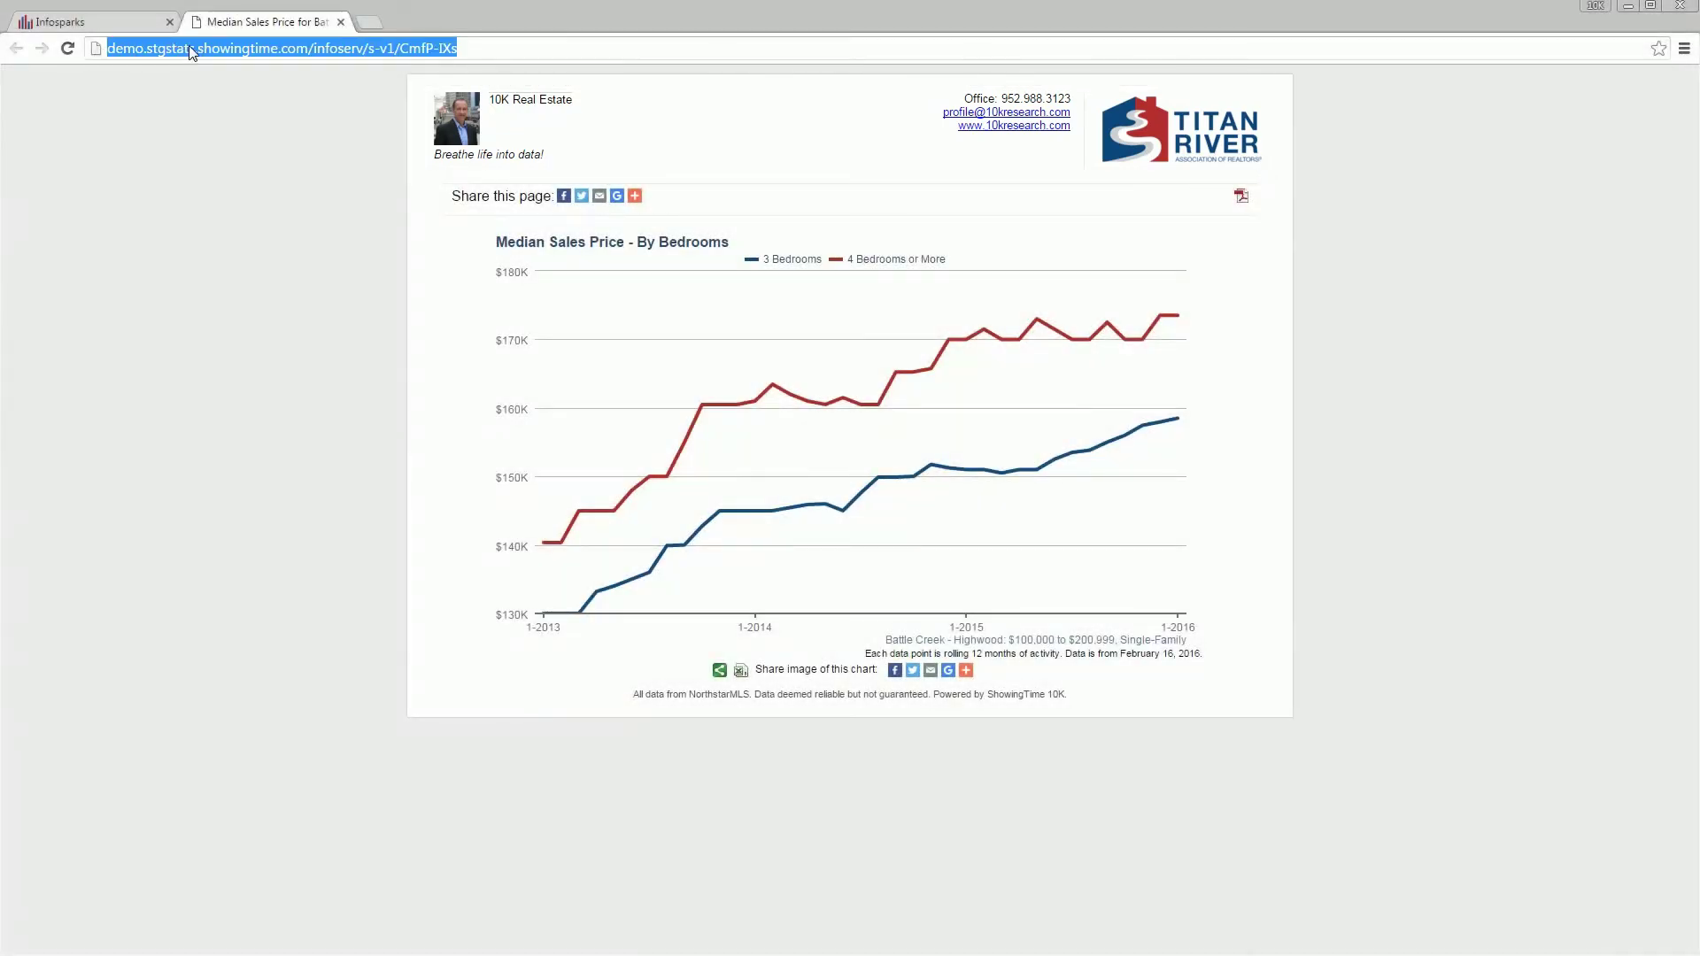
{"action": "left_click", "coordinate": [442, 208]}
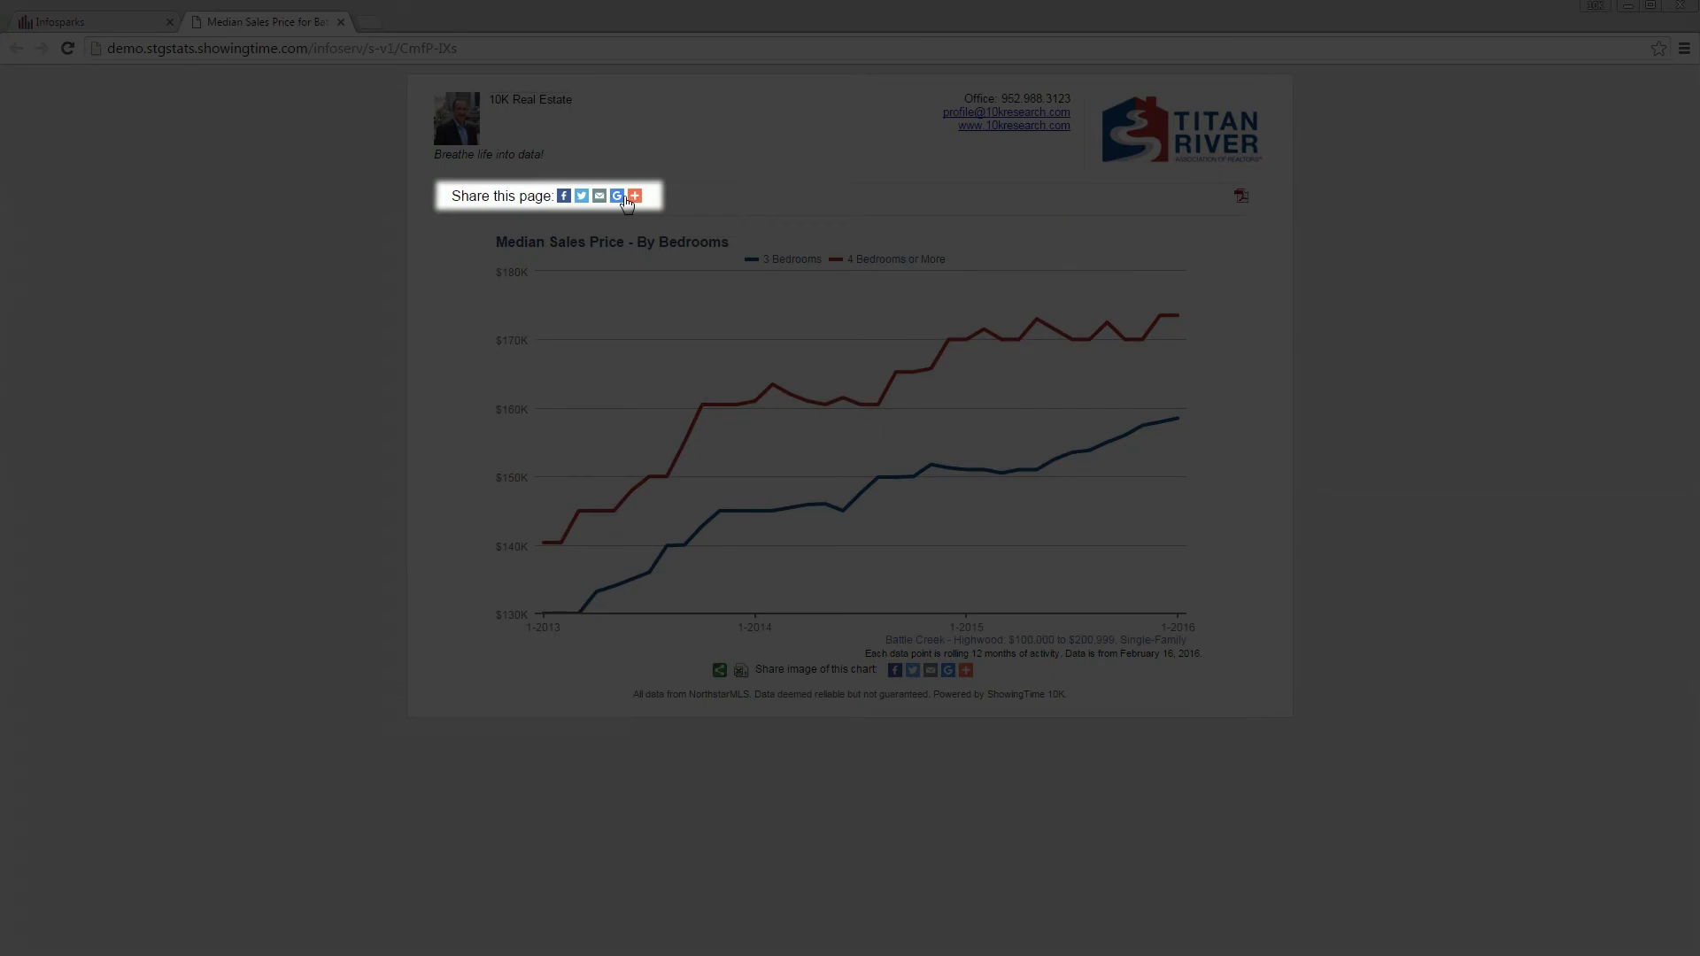
{"action": "mouse_move", "coordinate": [632, 199]}
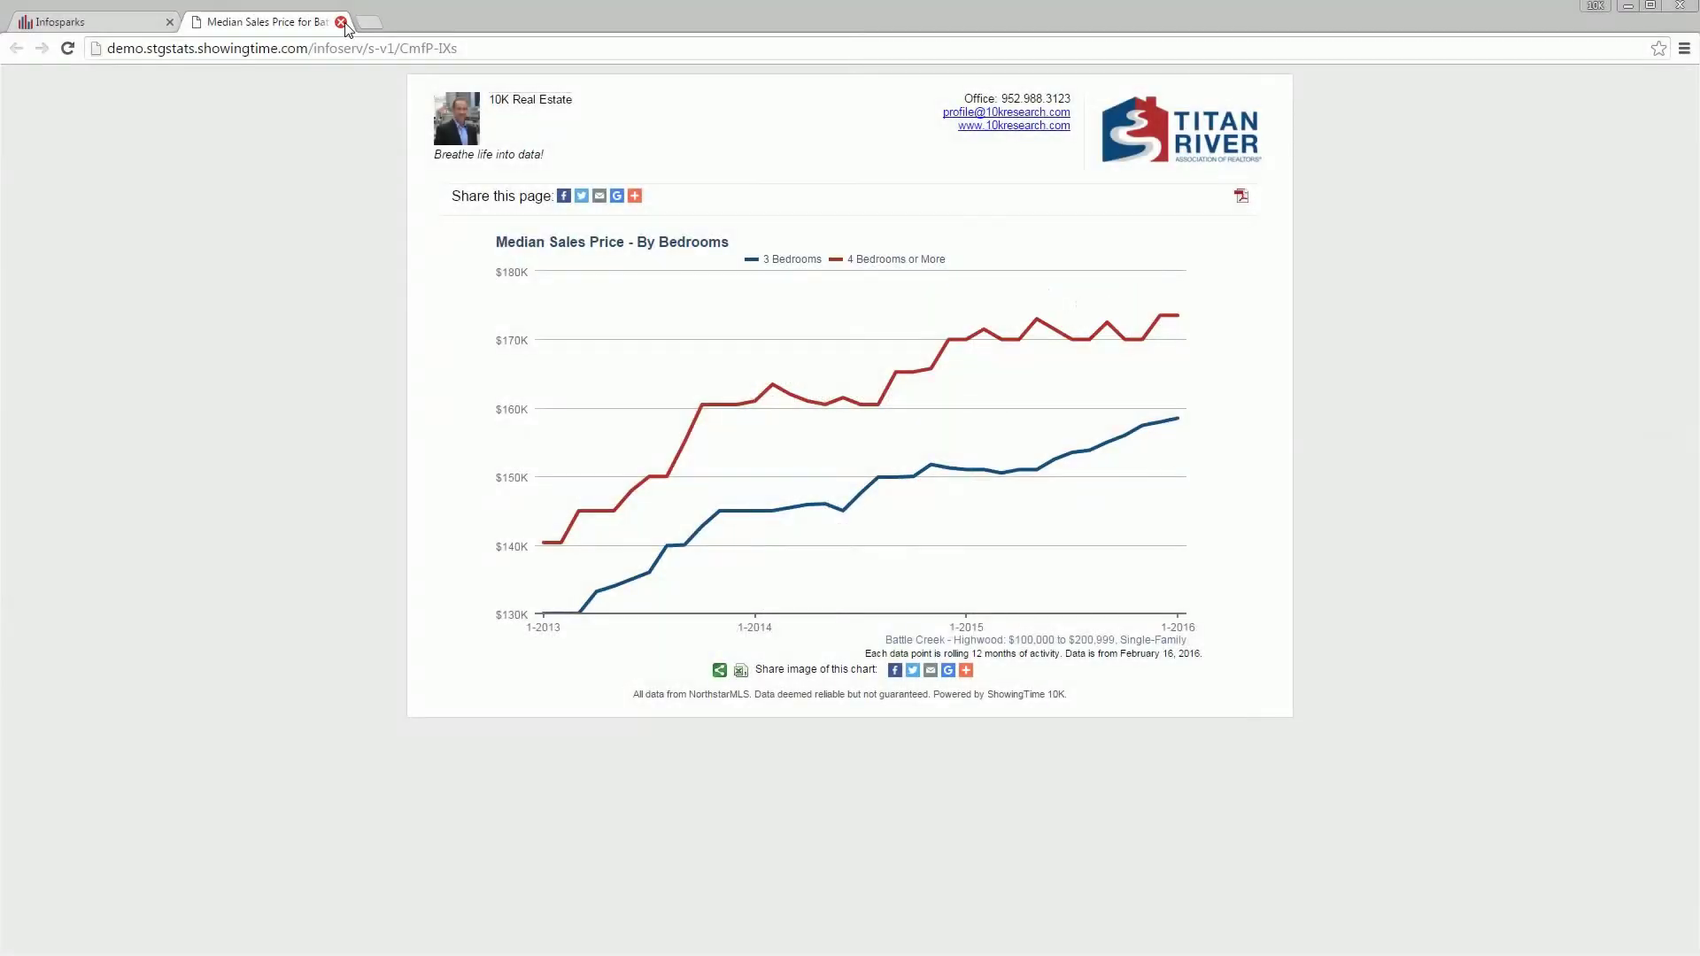
{"action": "left_click", "coordinate": [341, 22]}
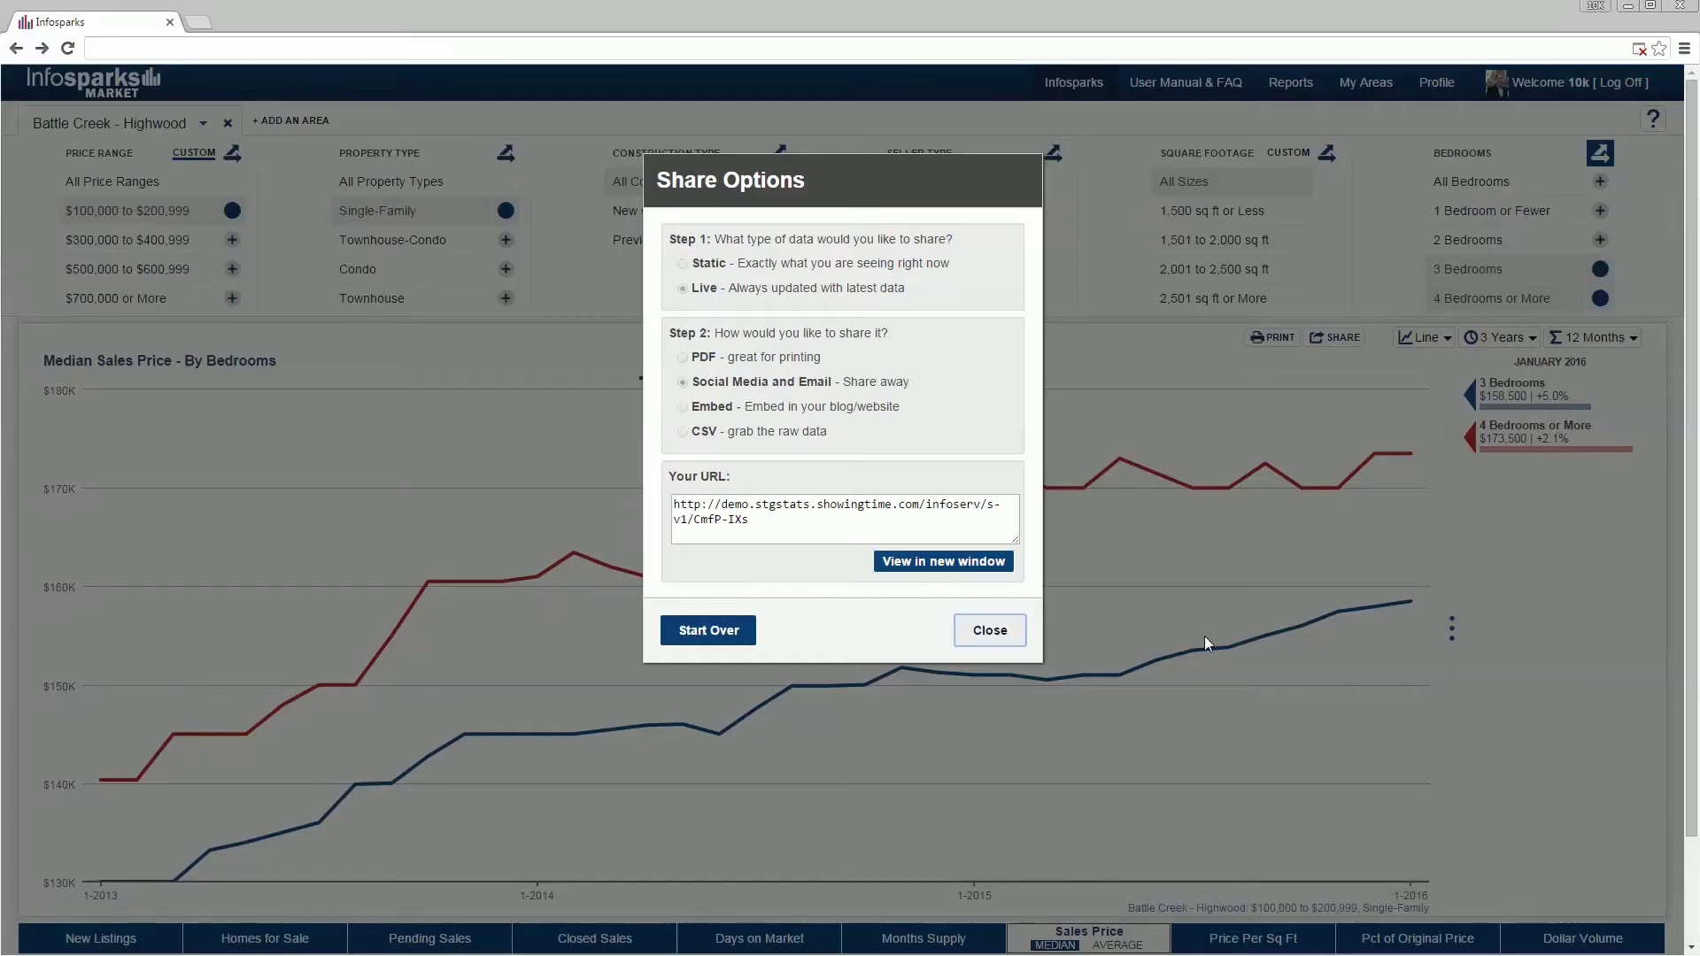
- Close Share Options and add Como Park as a second area
{"action": "left_click", "coordinate": [983, 629]}
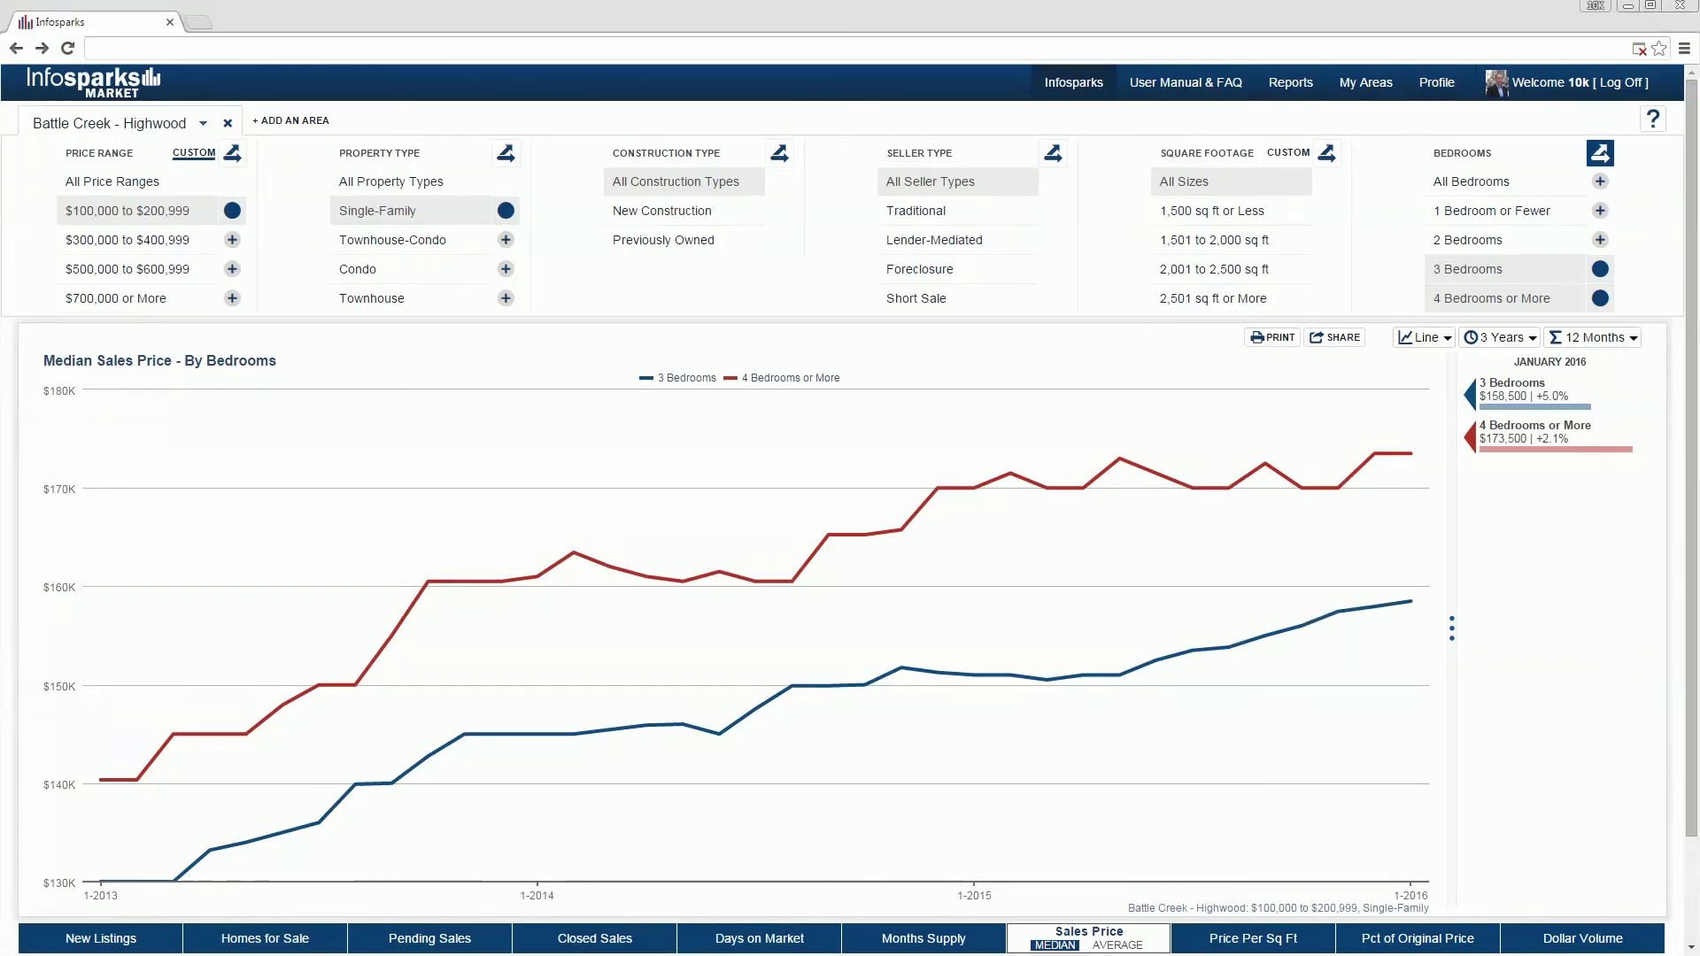
{"action": "left_click", "coordinate": [314, 120]}
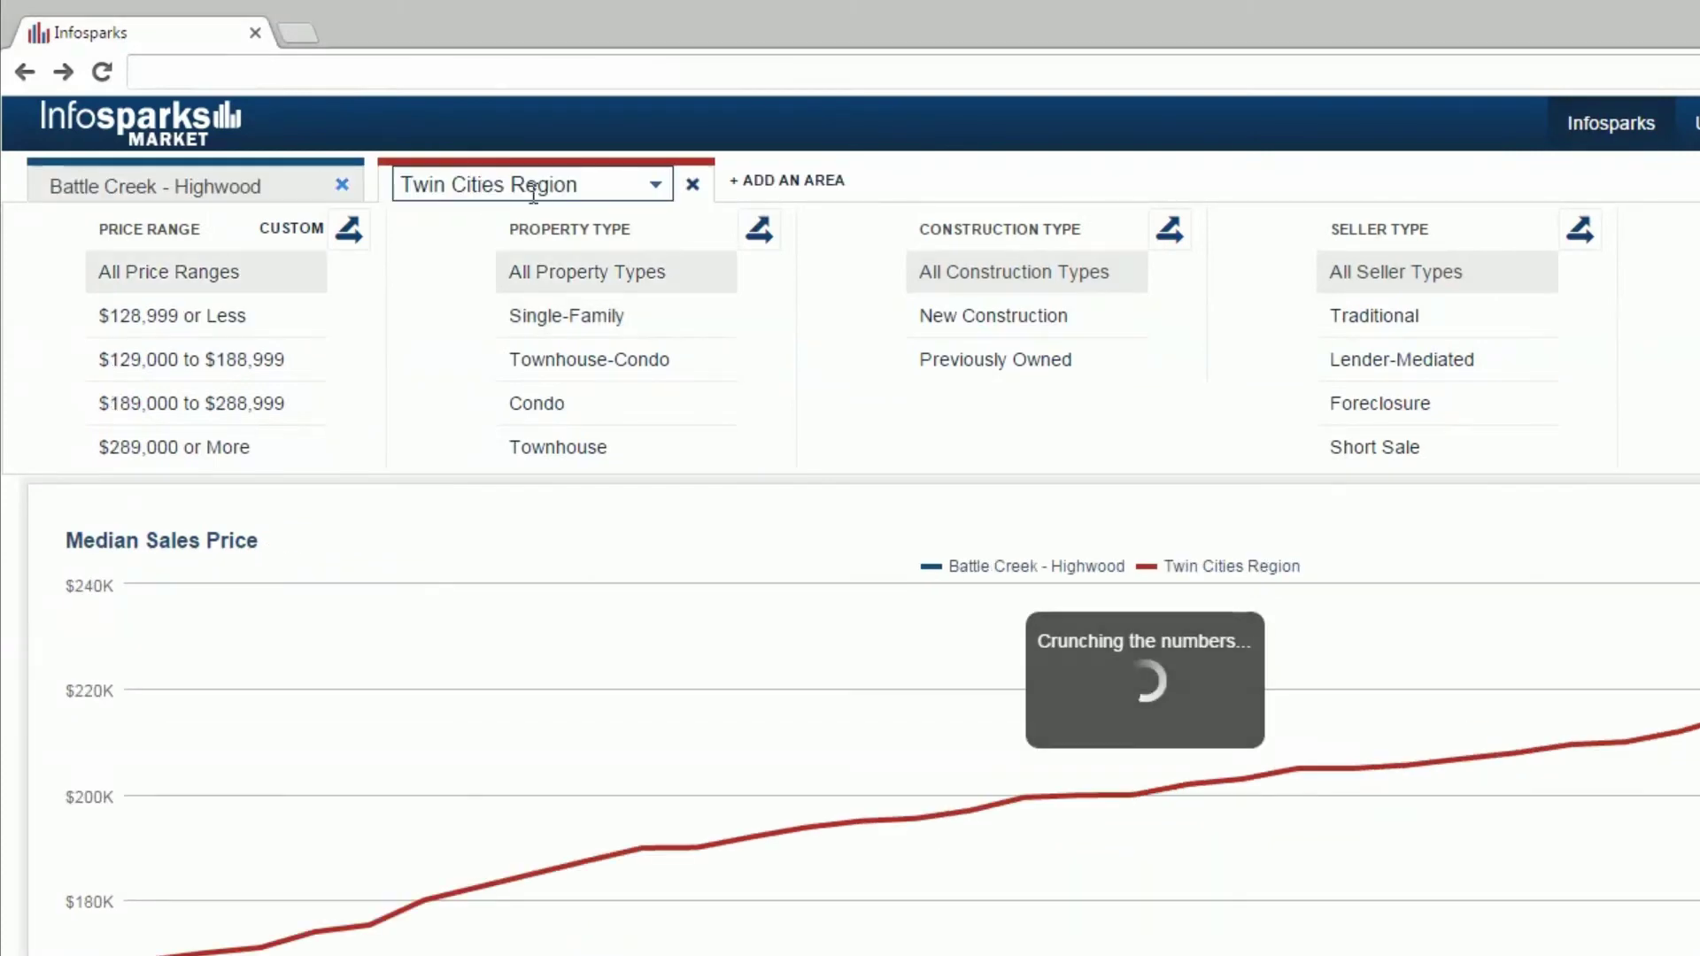
{"action": "type", "text": "Como P"}
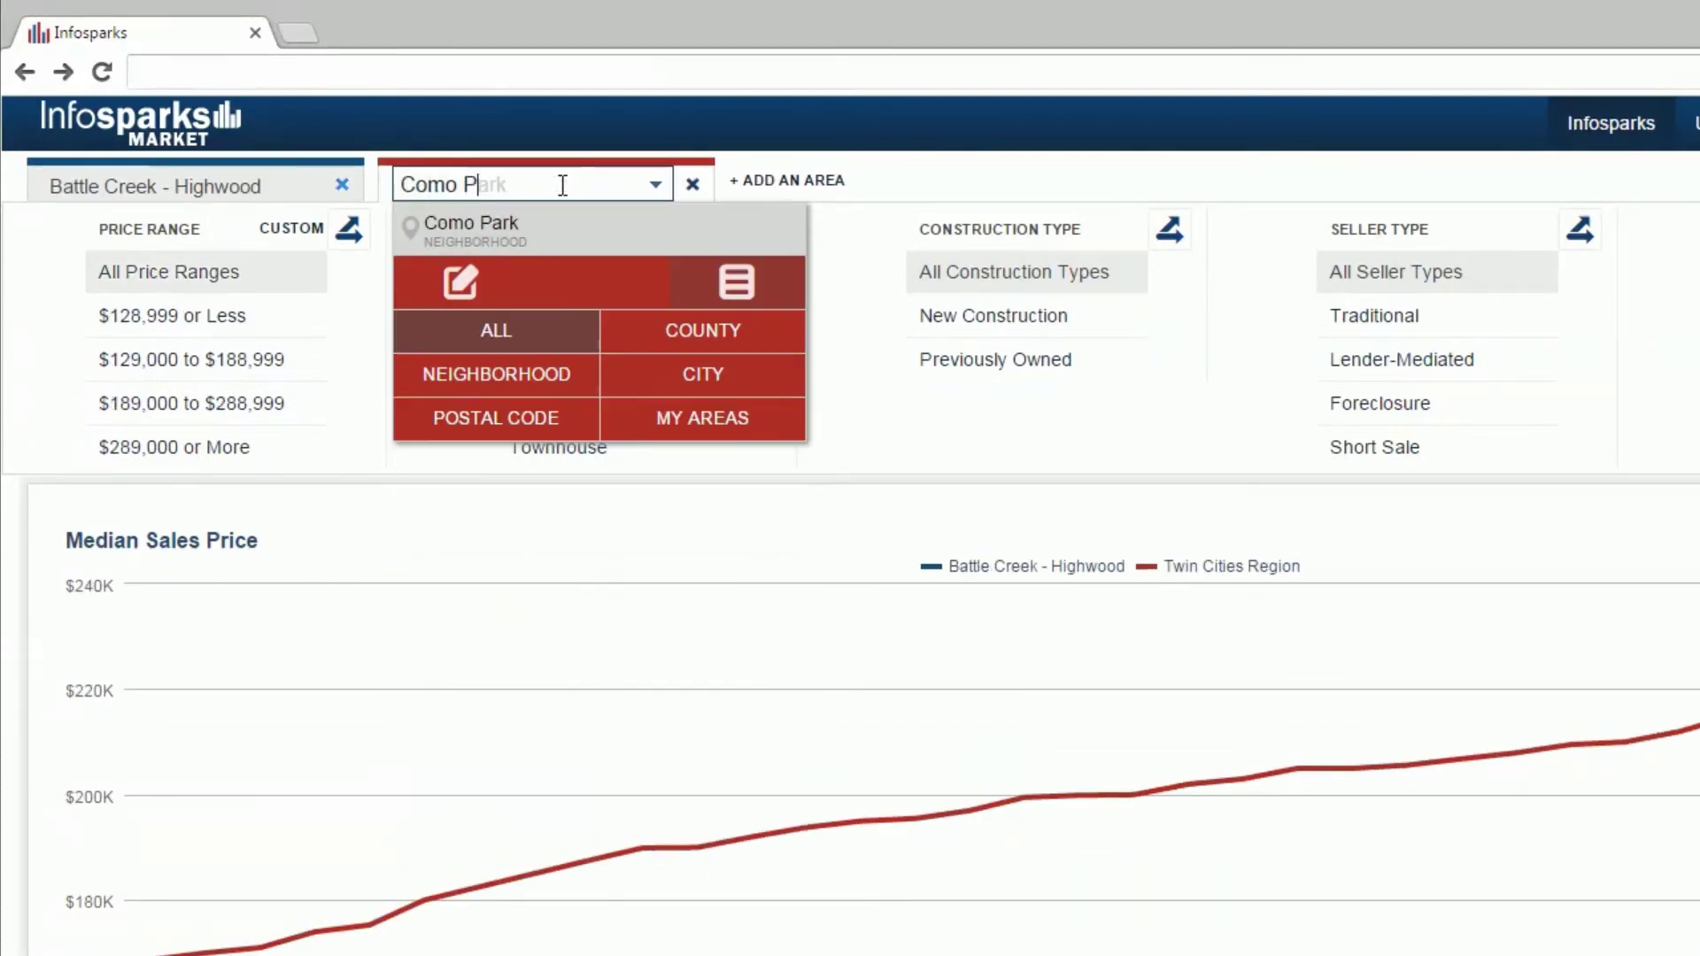
{"action": "left_click", "coordinate": [537, 221]}
- Add Dayton's Bluff as a third area on the chart
{"action": "left_click", "coordinate": [757, 180]}
{"action": "left_click", "coordinate": [865, 184]}
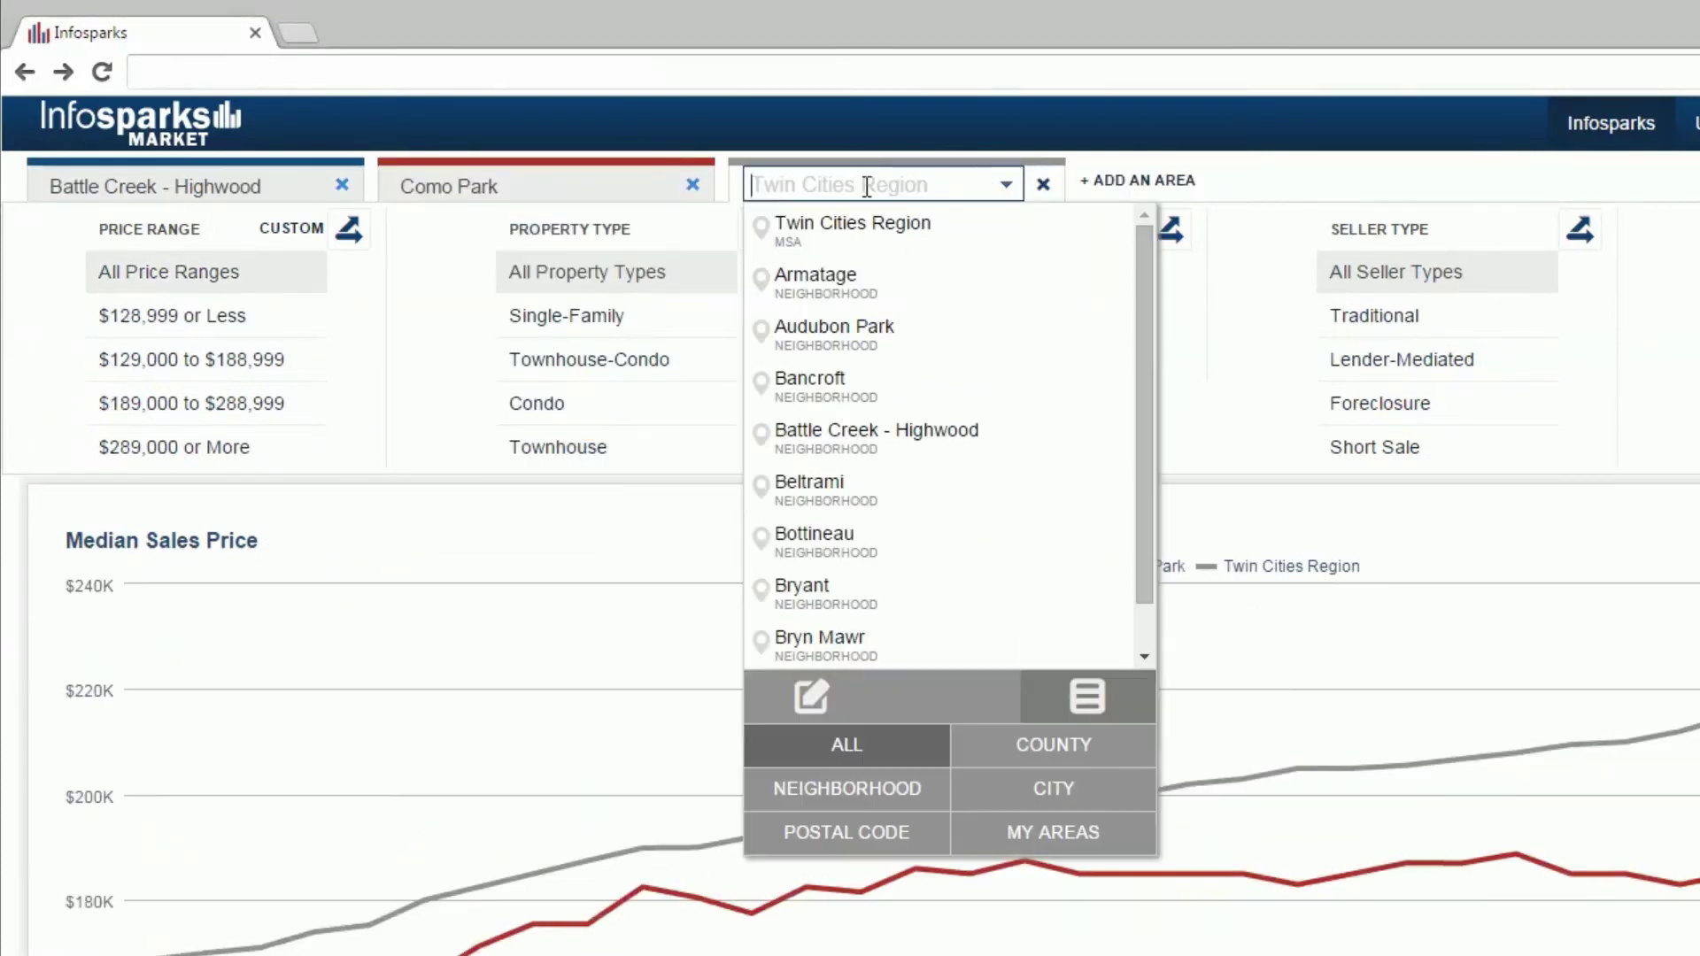
{"action": "type", "text": "Dayt"}
{"action": "left_click", "coordinate": [869, 232]}
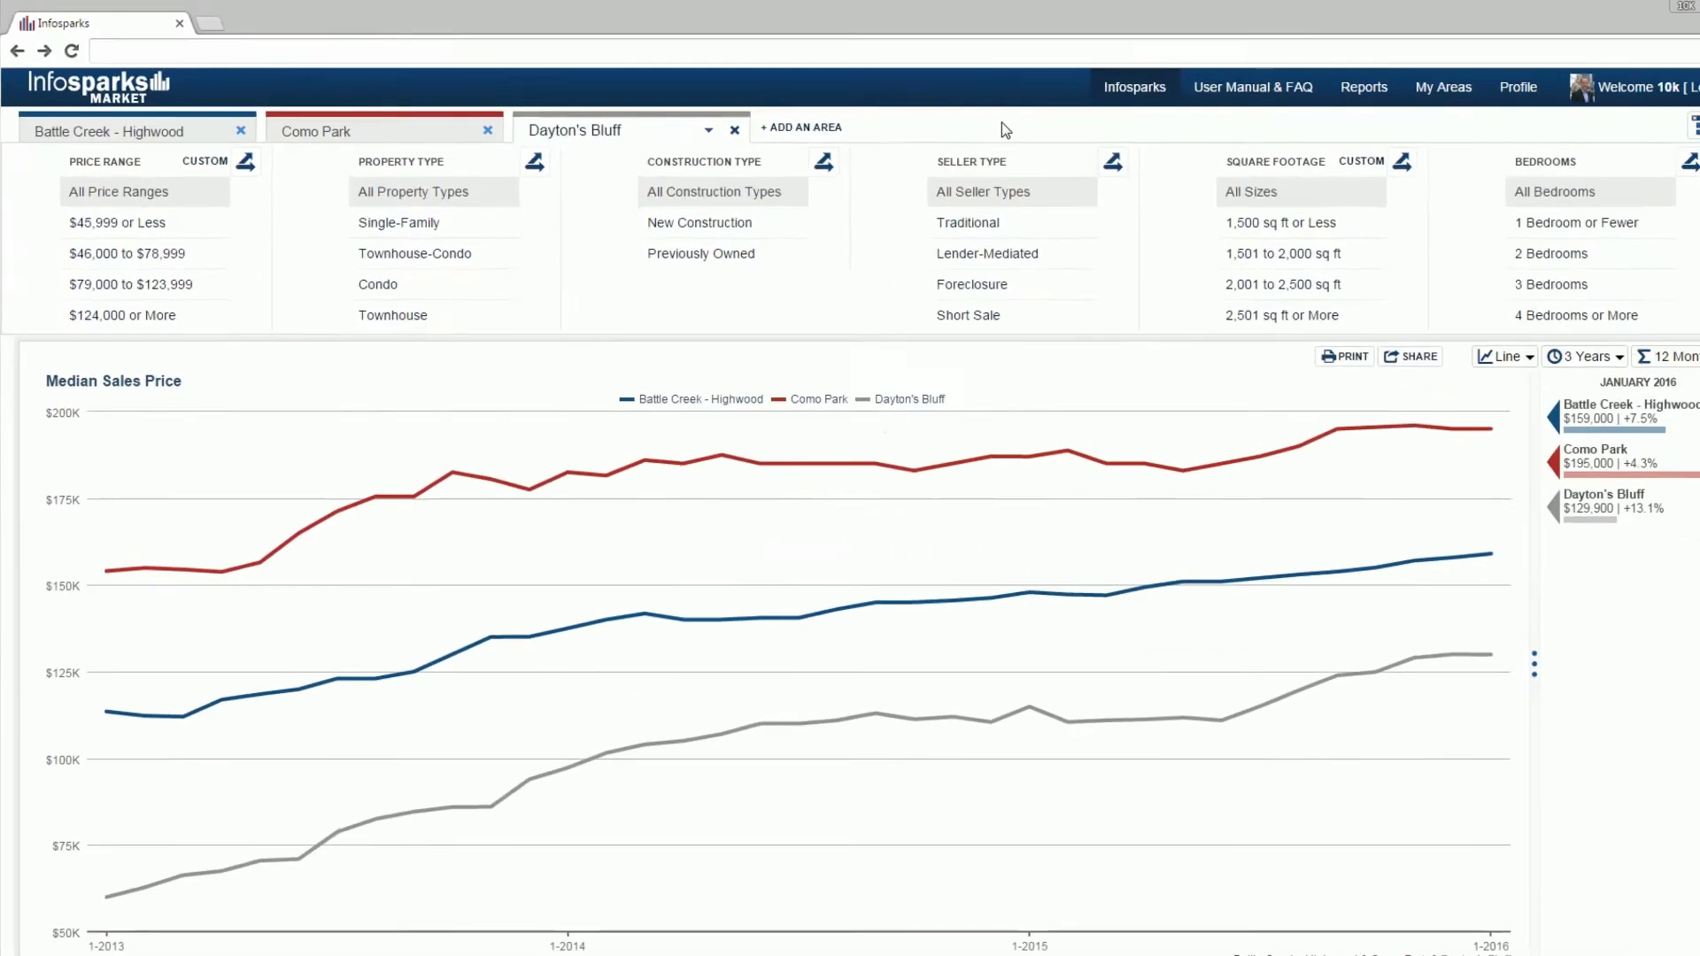
- Apply 3 Bedrooms and 4 Bedrooms or More to all areas at once, then select Battle Creek - Highwood
{"action": "left_click", "coordinate": [1697, 125]}
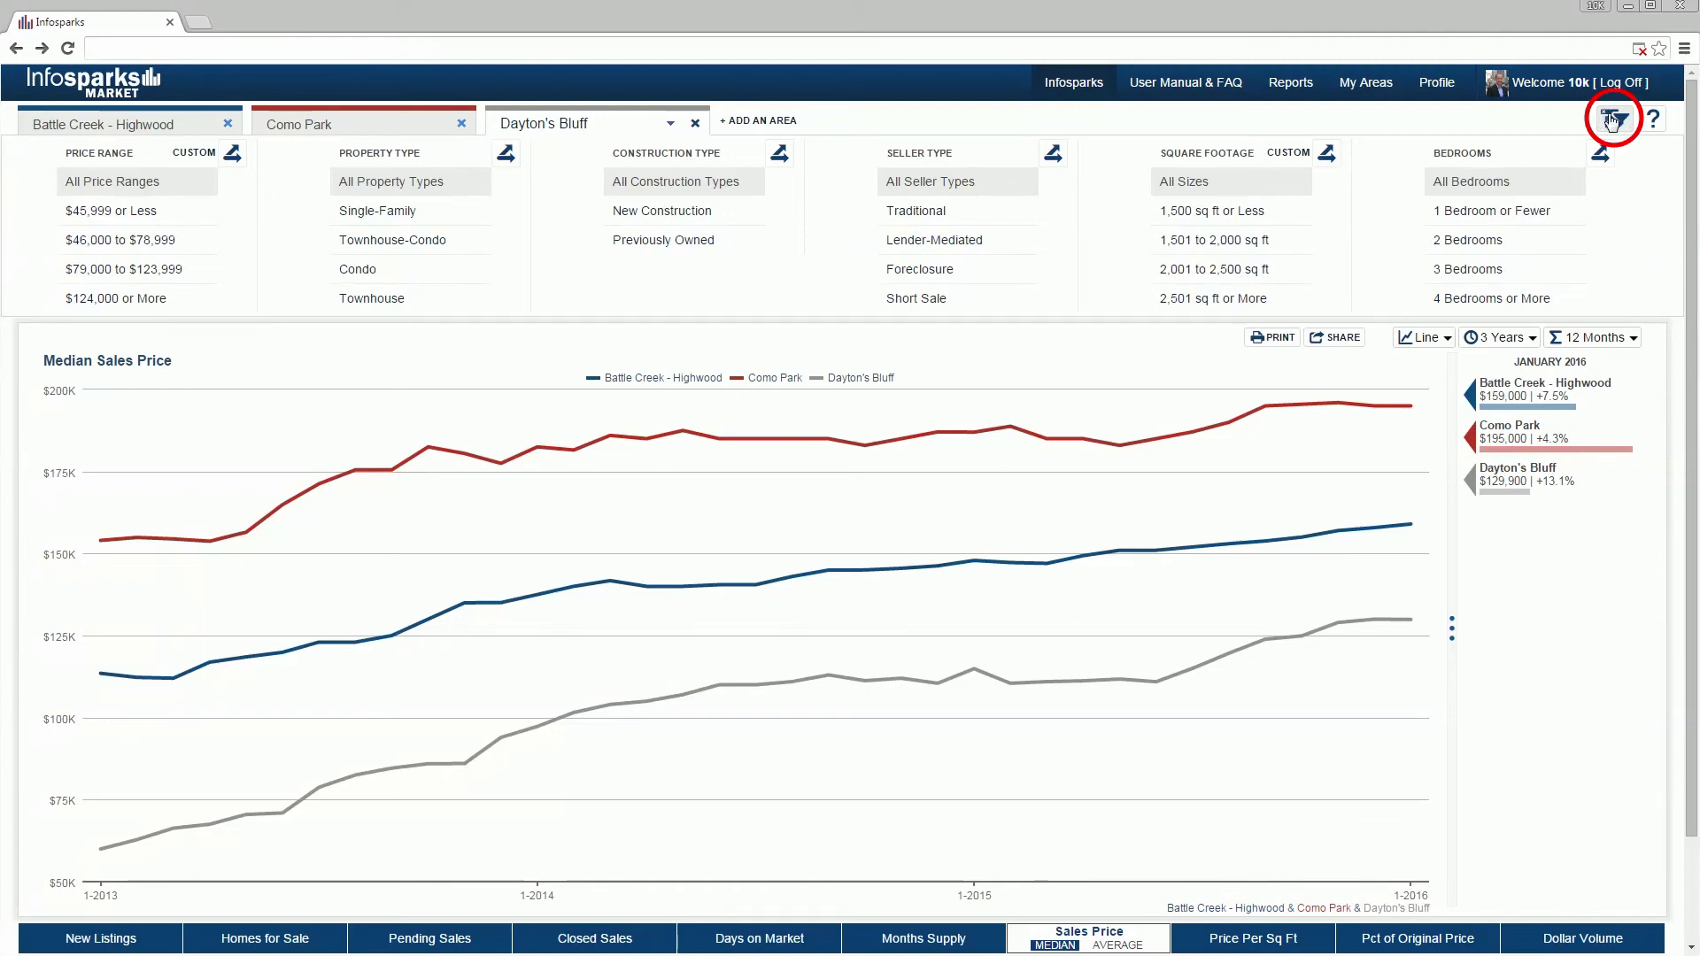
{"action": "left_click", "coordinate": [1520, 270]}
{"action": "left_click", "coordinate": [1532, 299]}
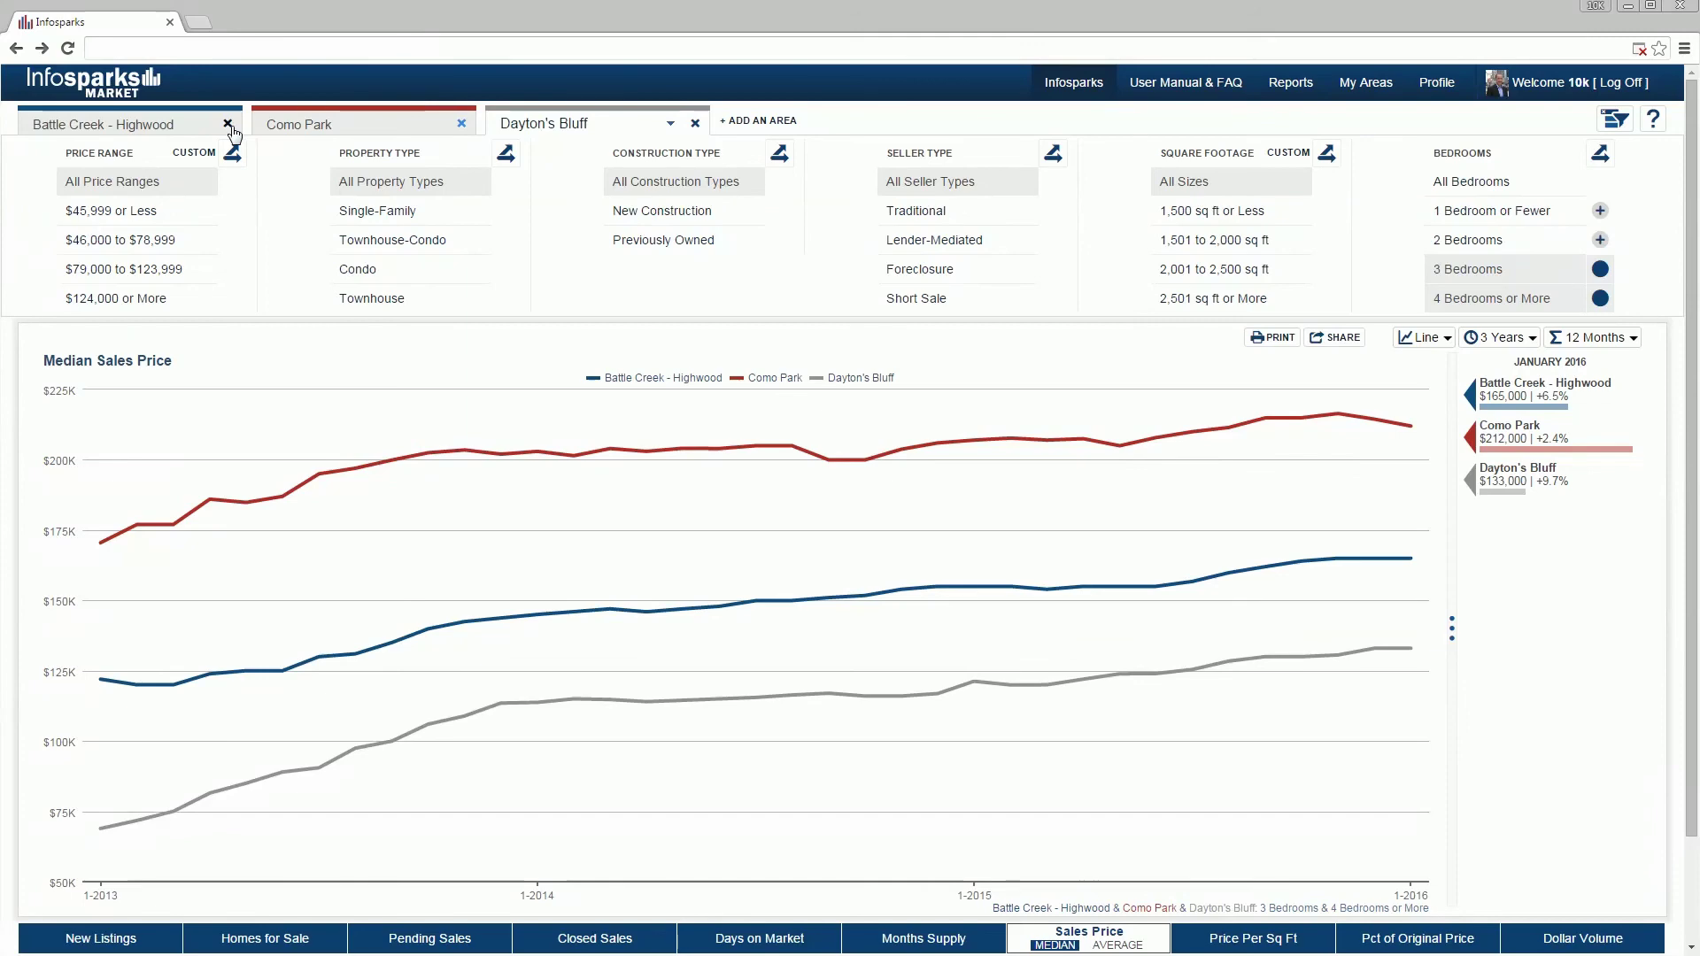
{"action": "left_click", "coordinate": [168, 119]}
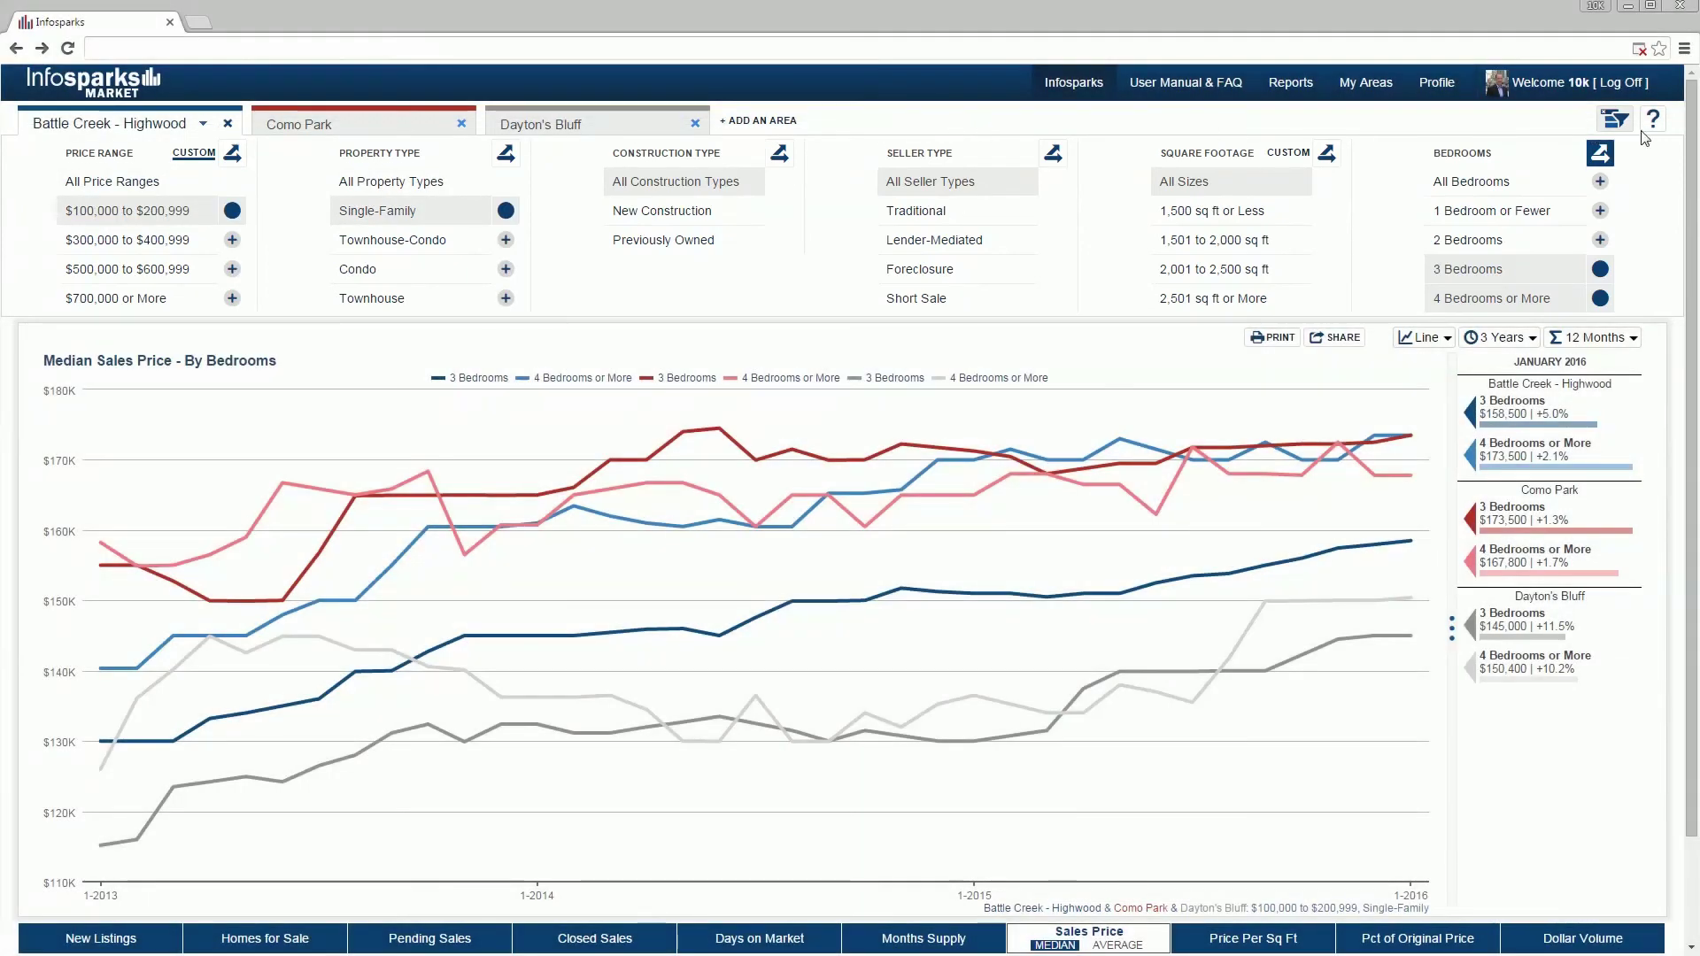
- Switch to separate per-area filters, then open User Manual & FAQ at Top Bar
{"action": "left_click", "coordinate": [1617, 120]}
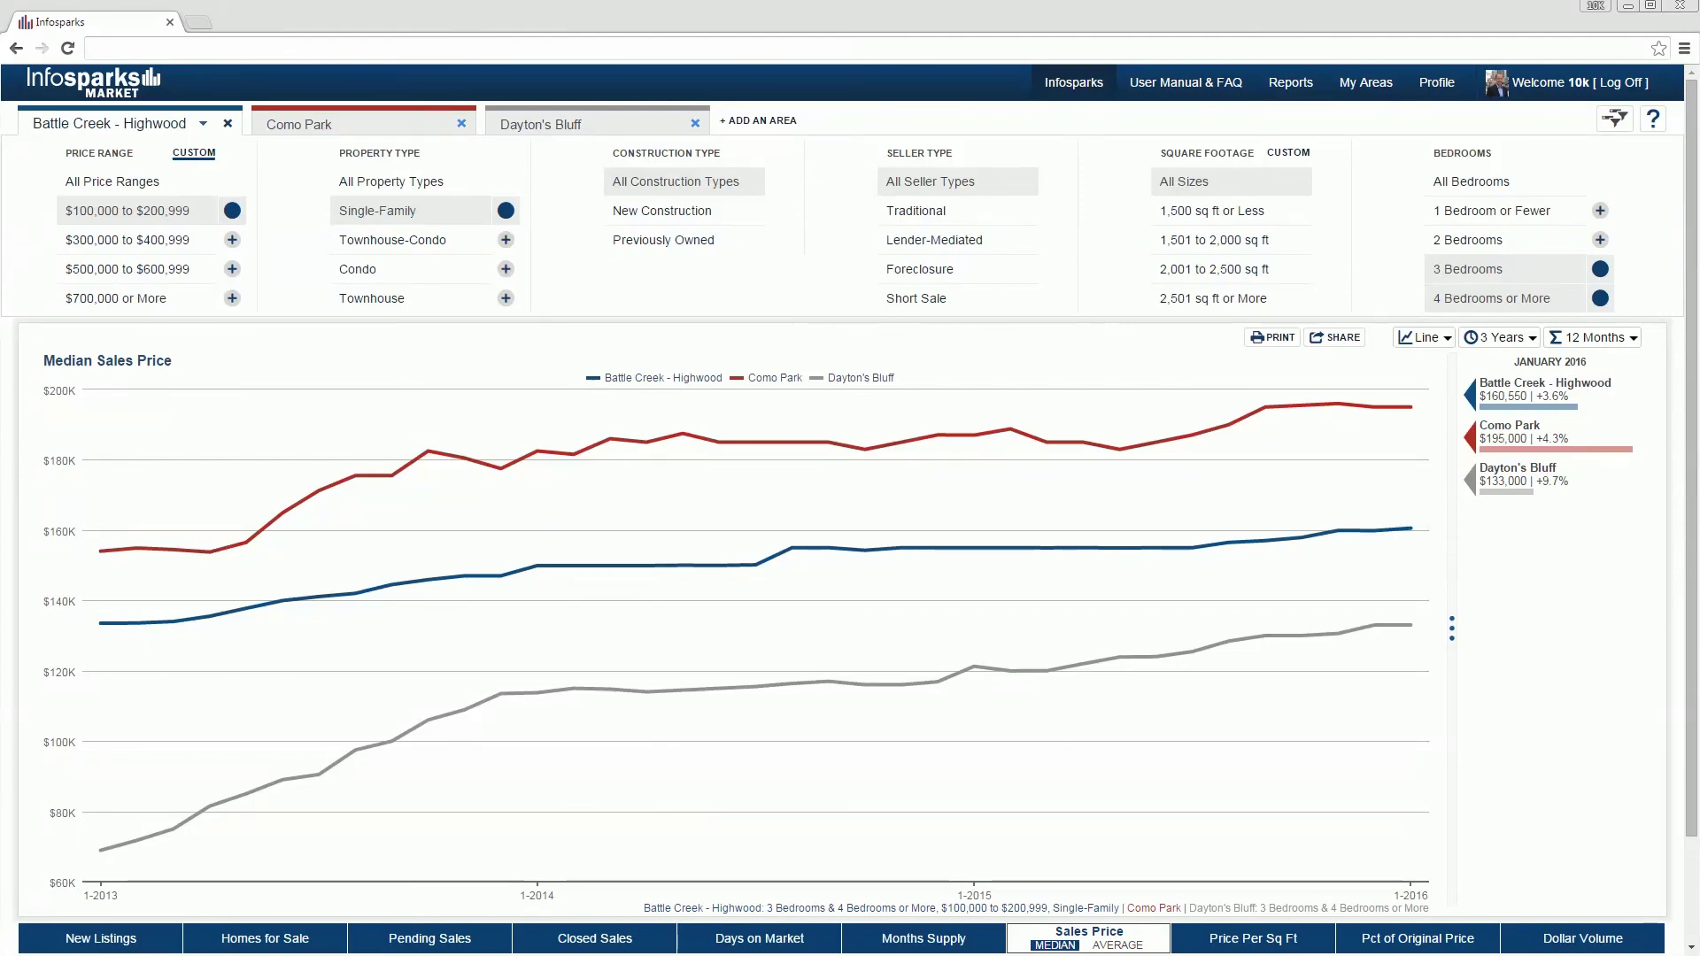
{"action": "left_click", "coordinate": [1191, 84]}
{"action": "scroll", "coordinate": [1336, 387], "scroll_direction": "down", "scroll_amount": 10}
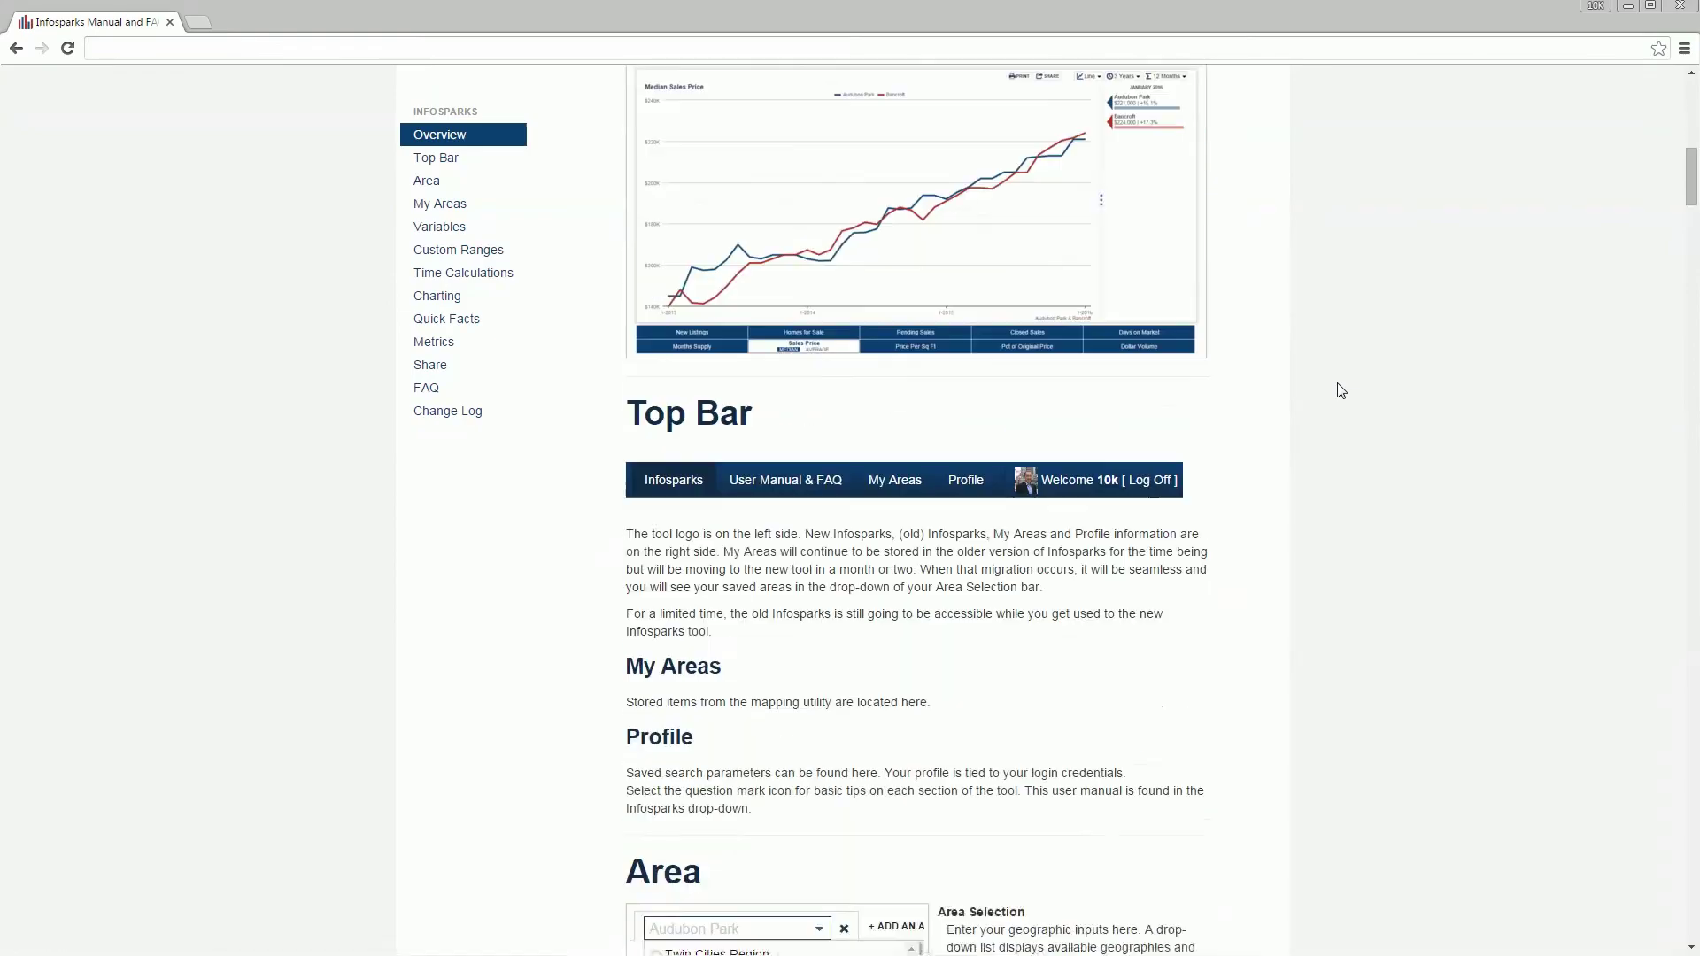